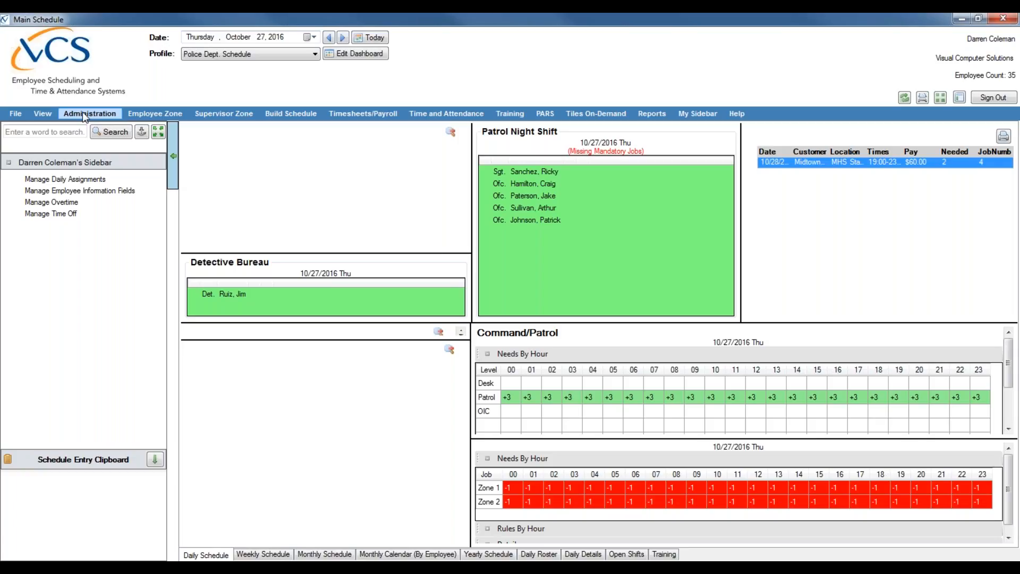
Open the Security Designer from the security administration area and display the Supervisor - Extra Duty profile's information.
{"action": "left_click", "coordinate": [82, 114]}
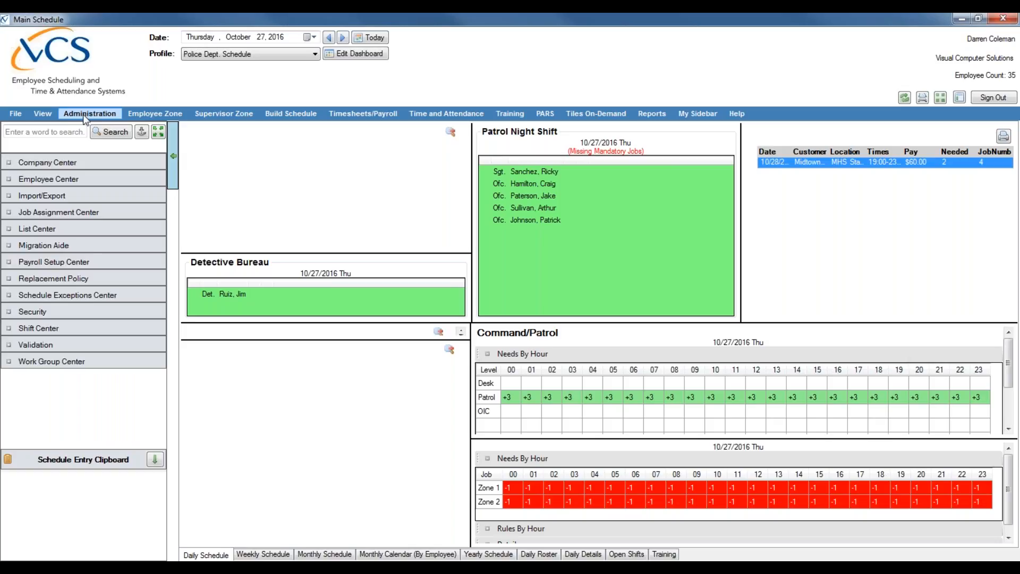
{"action": "left_click", "coordinate": [80, 312]}
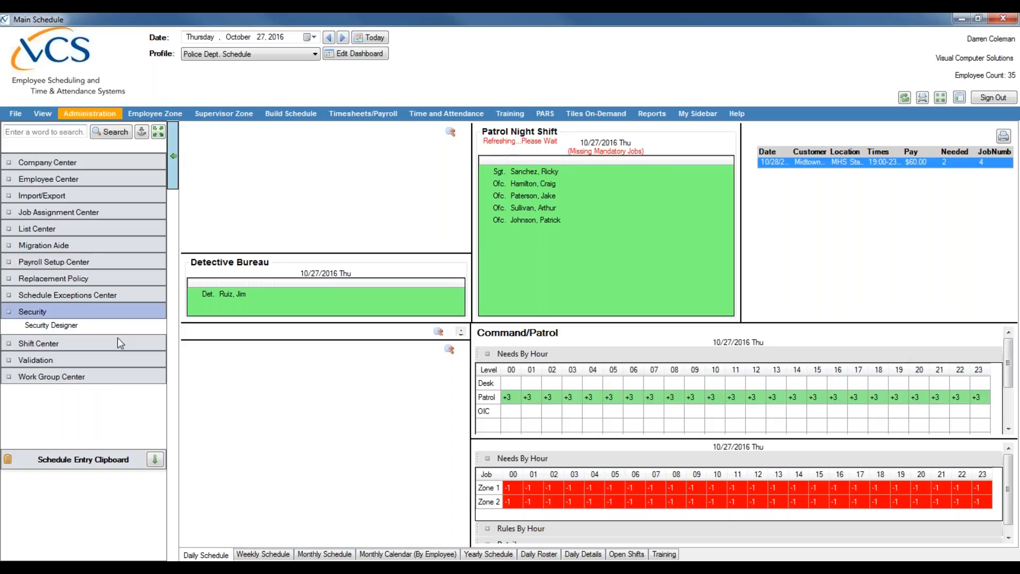
{"action": "left_click", "coordinate": [47, 326]}
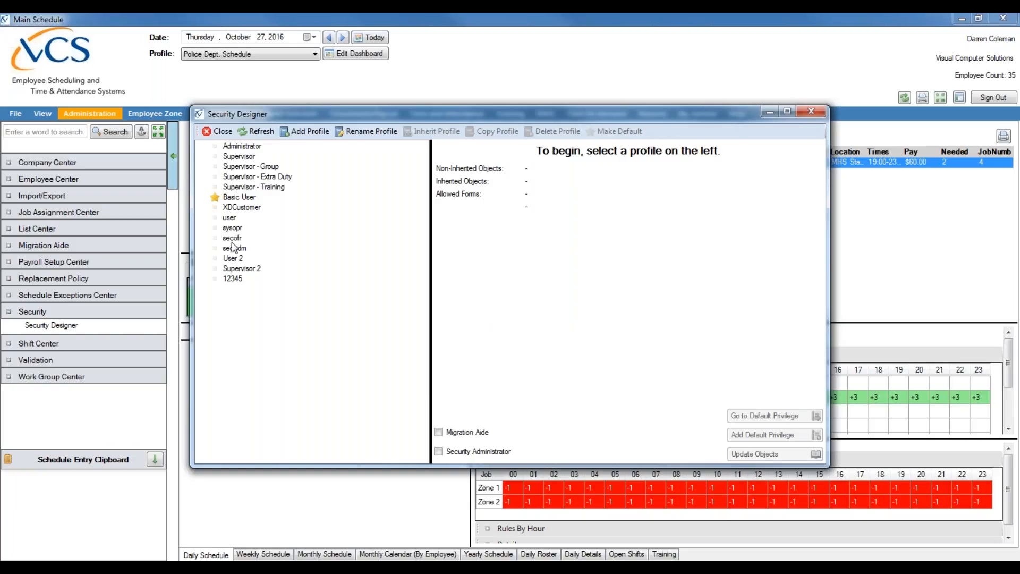
{"action": "left_click", "coordinate": [259, 177]}
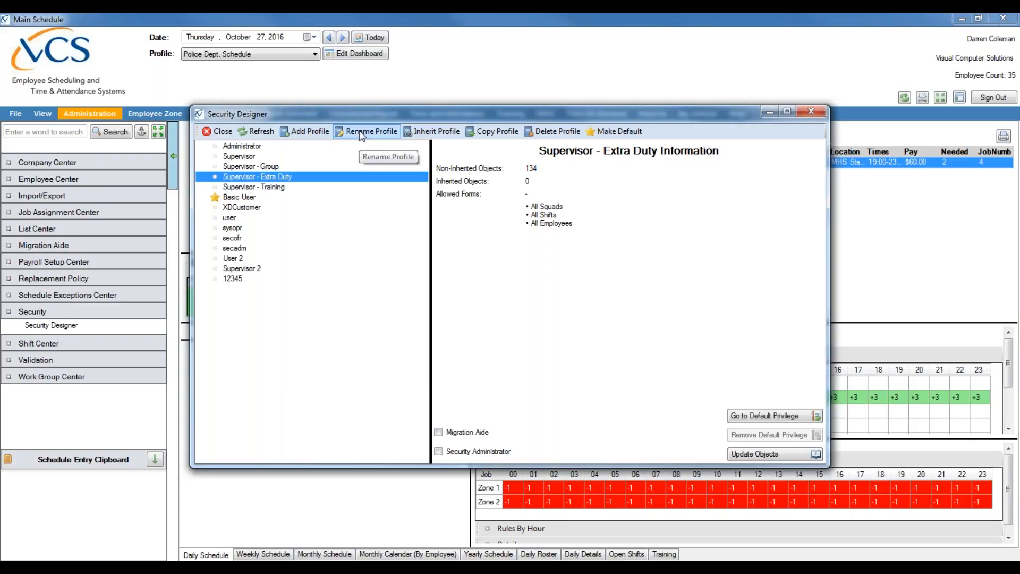
{"action": "left_click", "coordinate": [272, 249]}
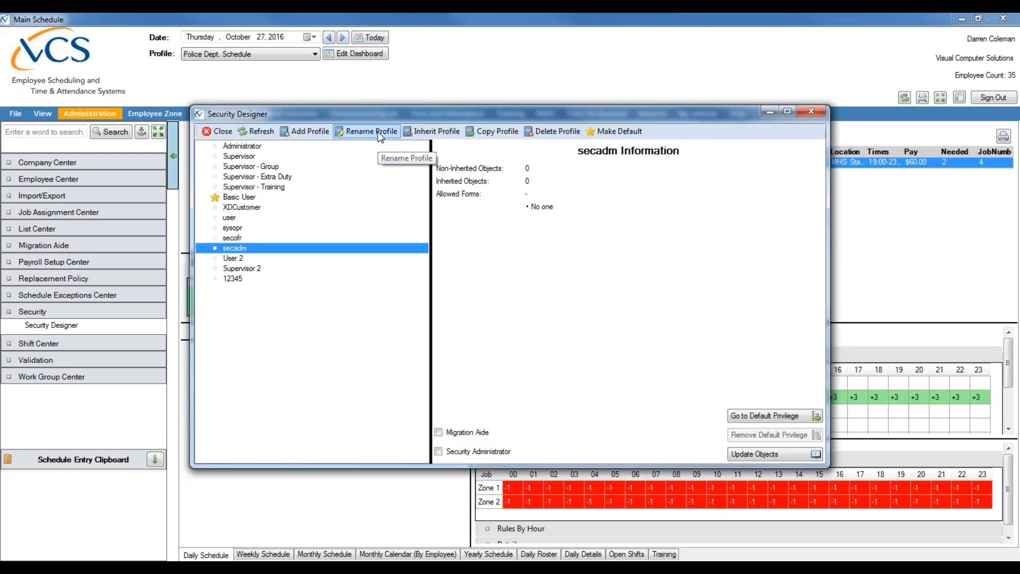
{"action": "left_click", "coordinate": [380, 135]}
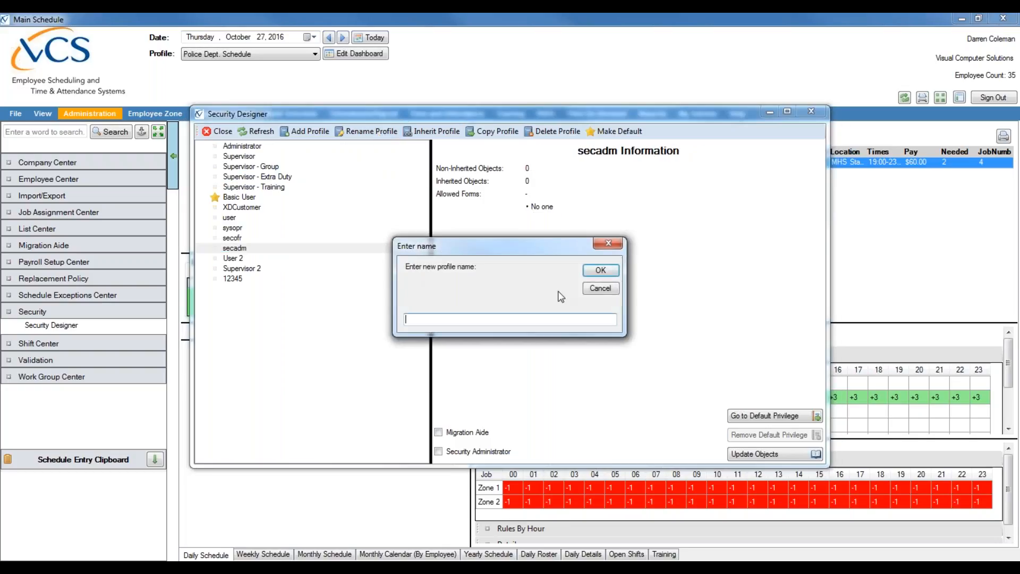
{"action": "left_click", "coordinate": [604, 292]}
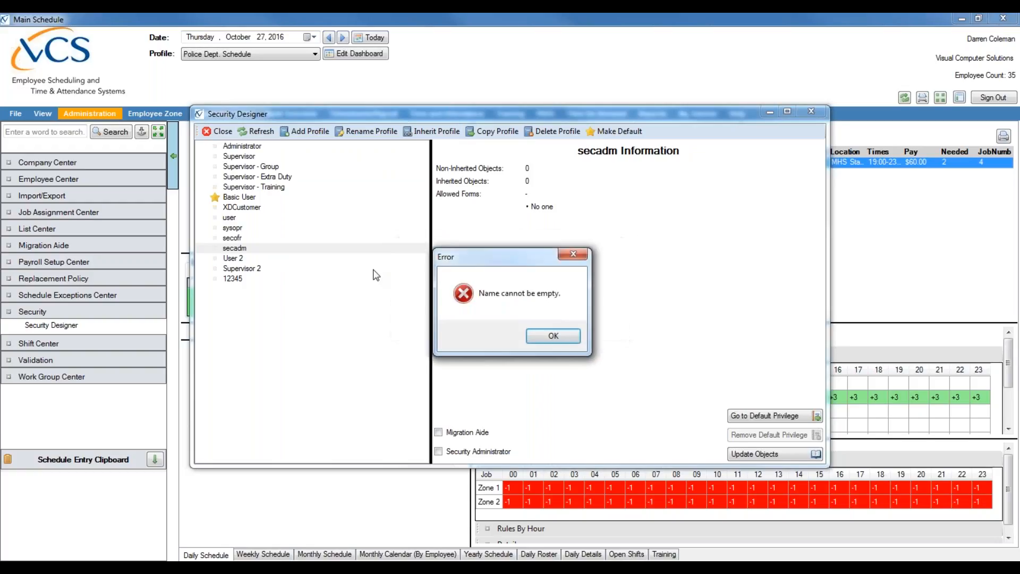
{"action": "left_click", "coordinate": [554, 336]}
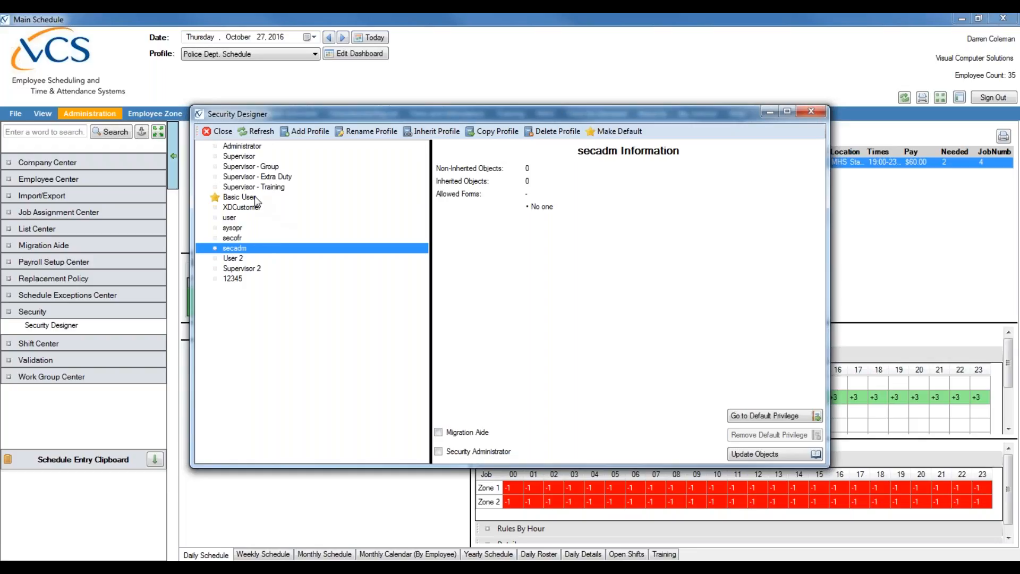
Select the secadm profile and open its default privilege settings.
{"action": "left_click", "coordinate": [238, 259]}
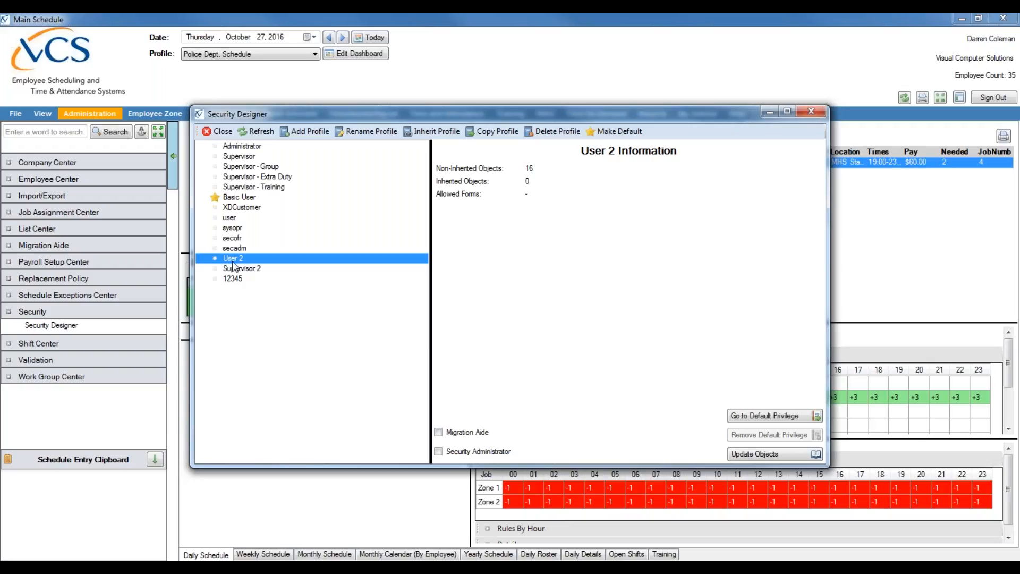
{"action": "left_click", "coordinate": [286, 246]}
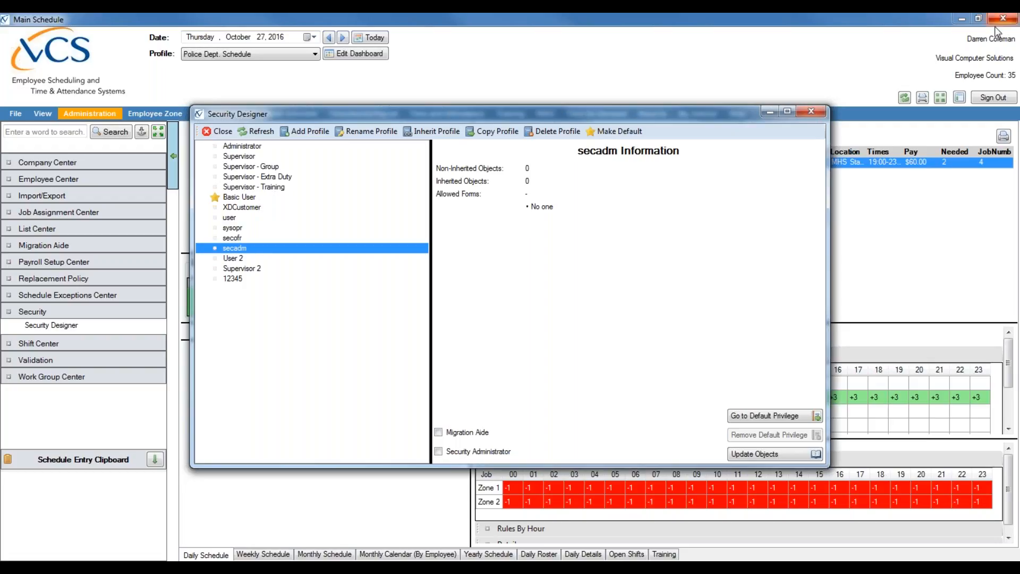
{"action": "left_click", "coordinate": [1005, 50]}
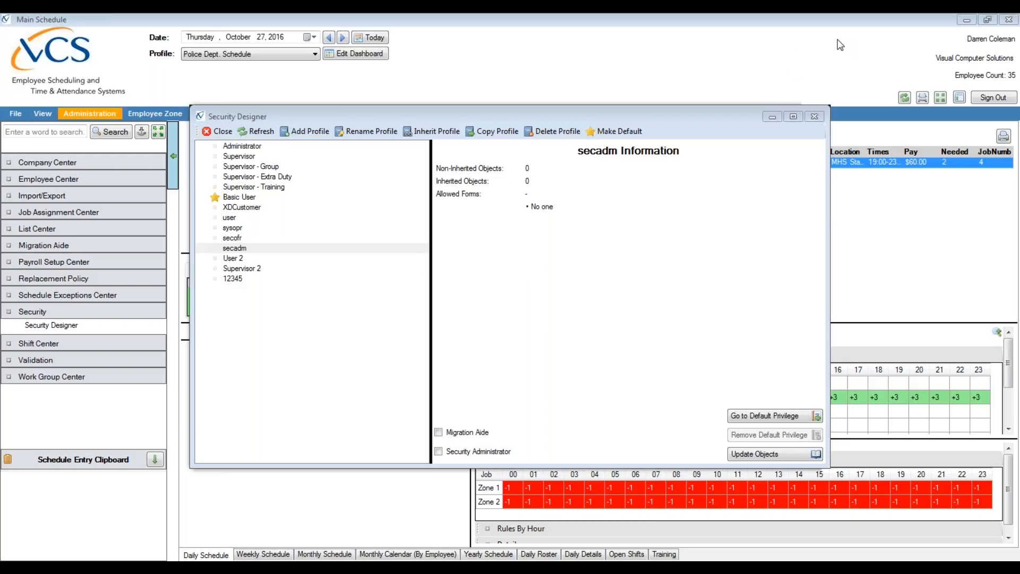
{"action": "left_click", "coordinate": [662, 215]}
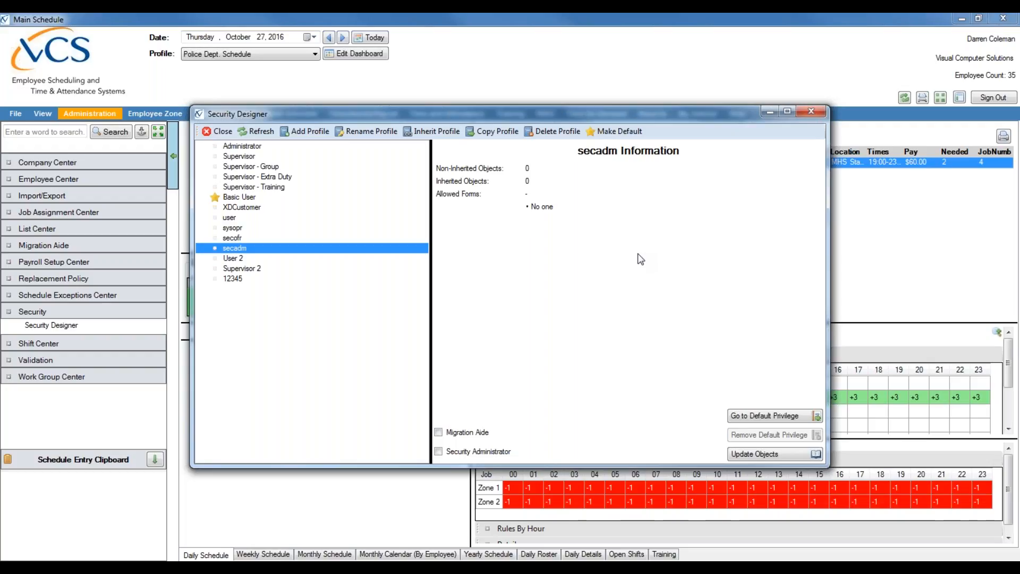
{"action": "left_click", "coordinate": [766, 417]}
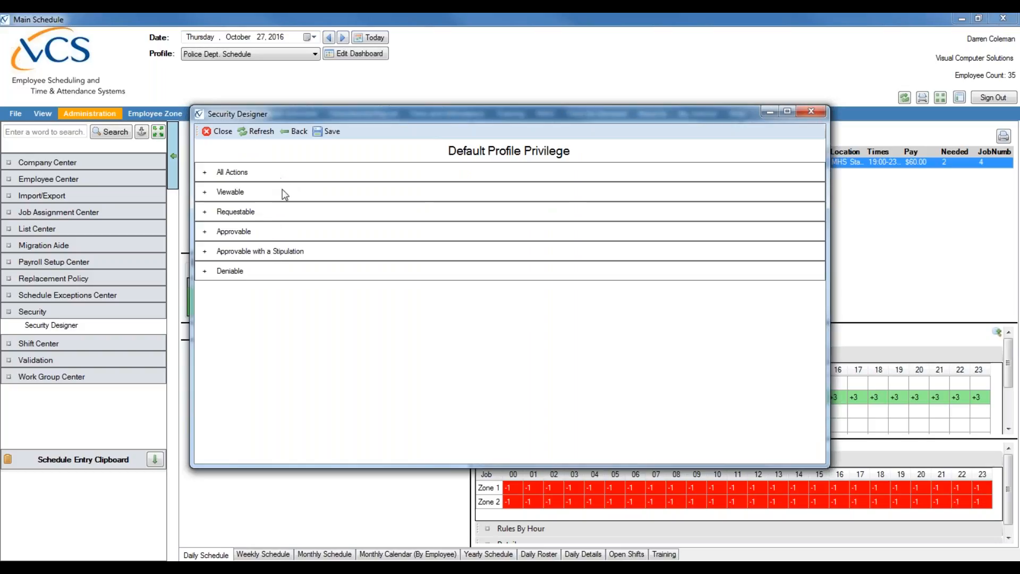
Examine the options in the All Actions, Viewable, Requestable and Approvable sections of the default profile privilege.
{"action": "left_click", "coordinate": [210, 175]}
{"action": "left_click", "coordinate": [209, 174]}
{"action": "left_click", "coordinate": [232, 198]}
{"action": "left_click", "coordinate": [232, 197]}
{"action": "left_click", "coordinate": [222, 213]}
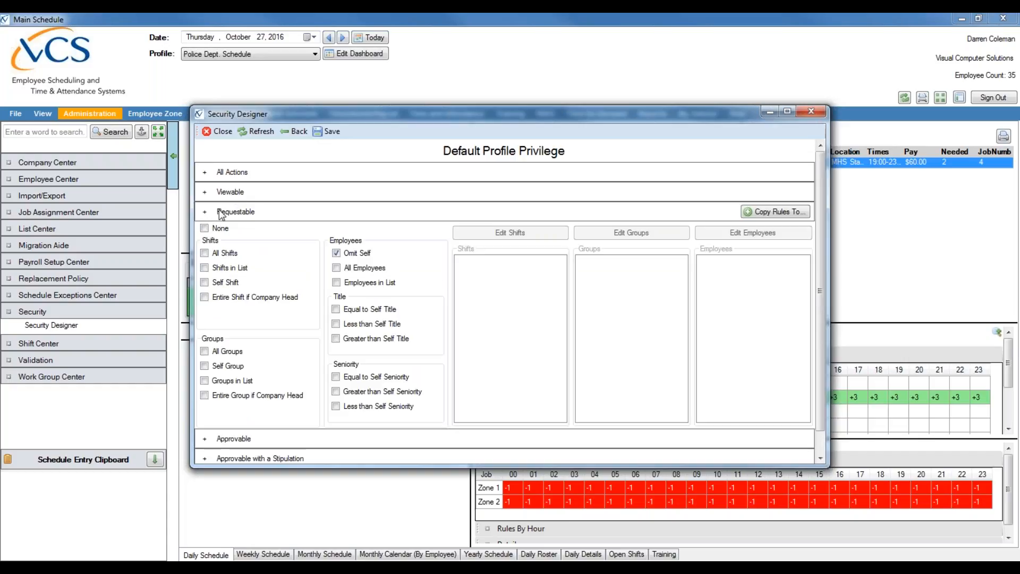
{"action": "left_click", "coordinate": [222, 212]}
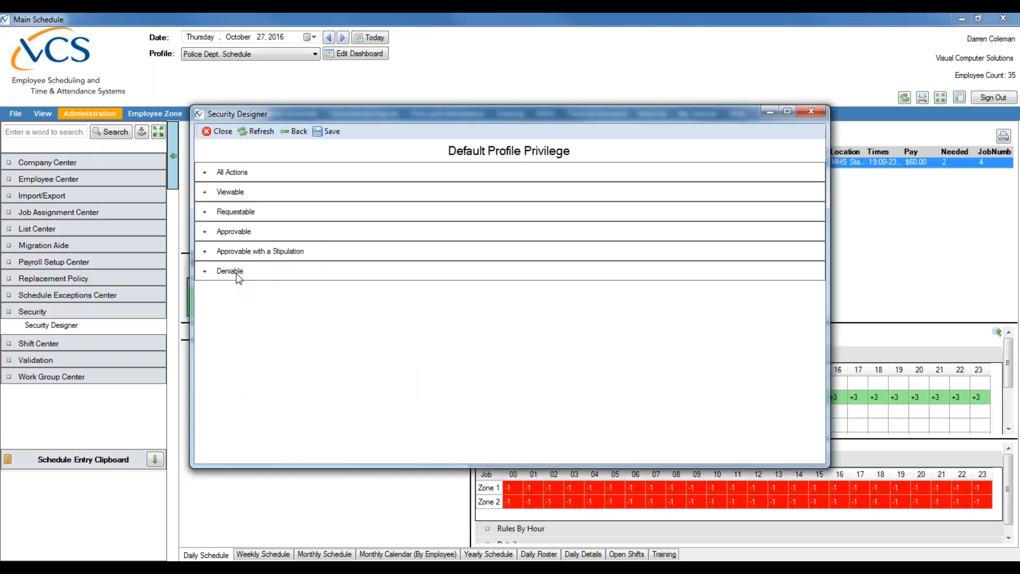
{"action": "left_click", "coordinate": [233, 176]}
{"action": "left_click", "coordinate": [232, 176]}
{"action": "left_click", "coordinate": [235, 194]}
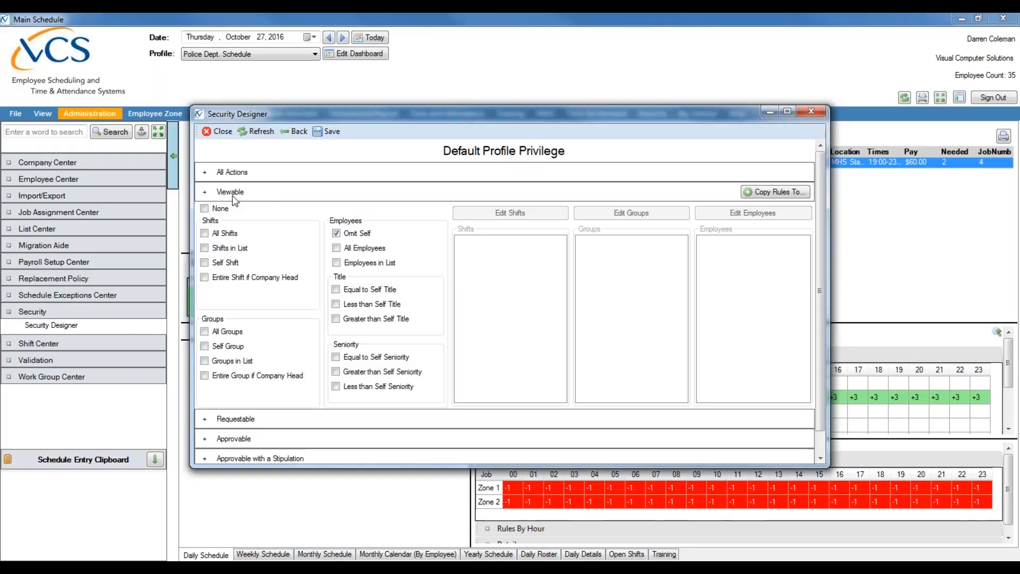
{"action": "left_click", "coordinate": [234, 195]}
{"action": "left_click", "coordinate": [234, 211]}
{"action": "left_click", "coordinate": [235, 212]}
{"action": "left_click", "coordinate": [234, 233]}
{"action": "left_click", "coordinate": [245, 233]}
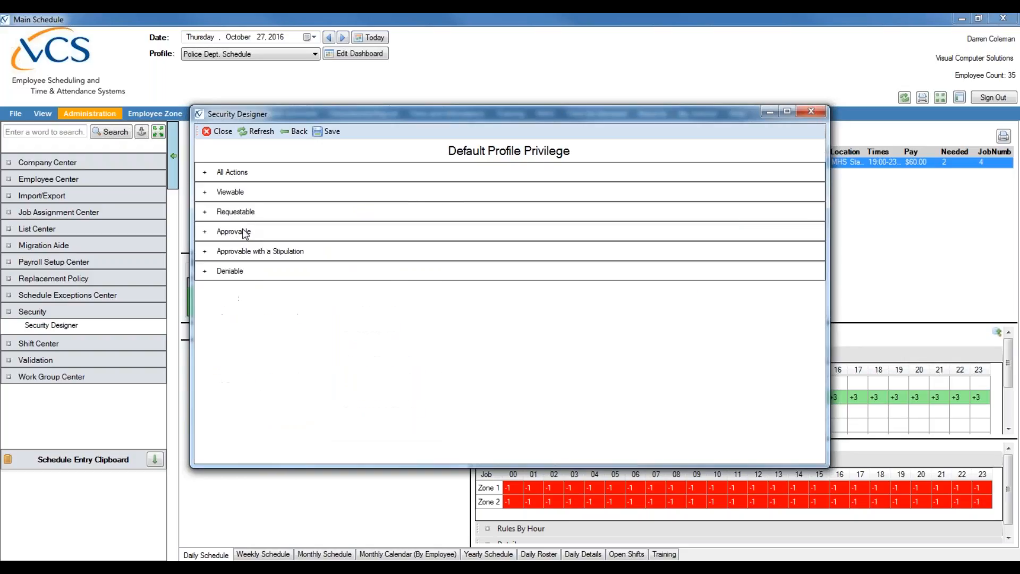
Set the All Actions default privilege to None and collapse that section.
{"action": "left_click", "coordinate": [240, 177]}
{"action": "left_click", "coordinate": [240, 177]}
{"action": "left_click", "coordinate": [237, 173]}
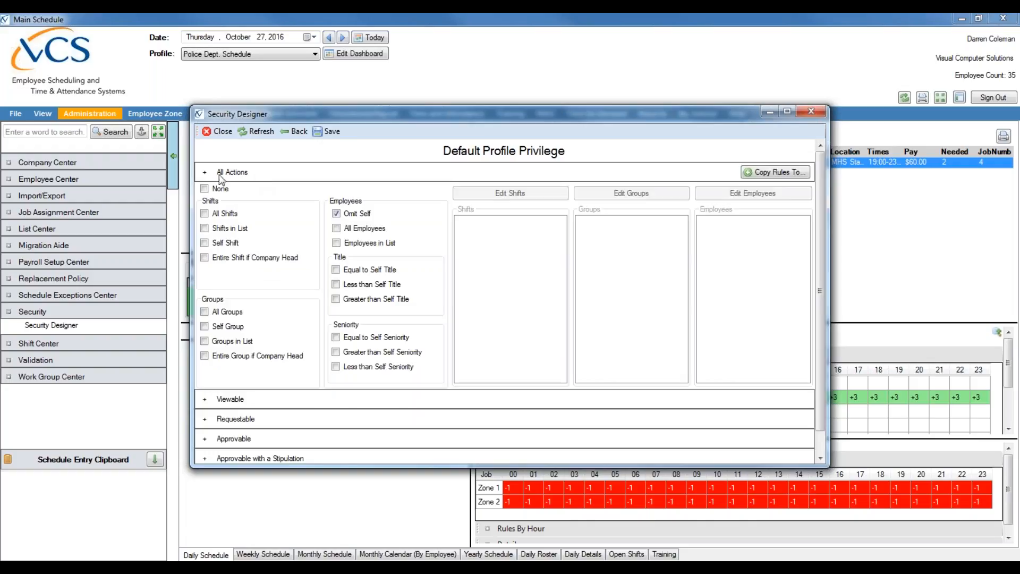
{"action": "left_click", "coordinate": [205, 189]}
{"action": "left_click", "coordinate": [222, 175]}
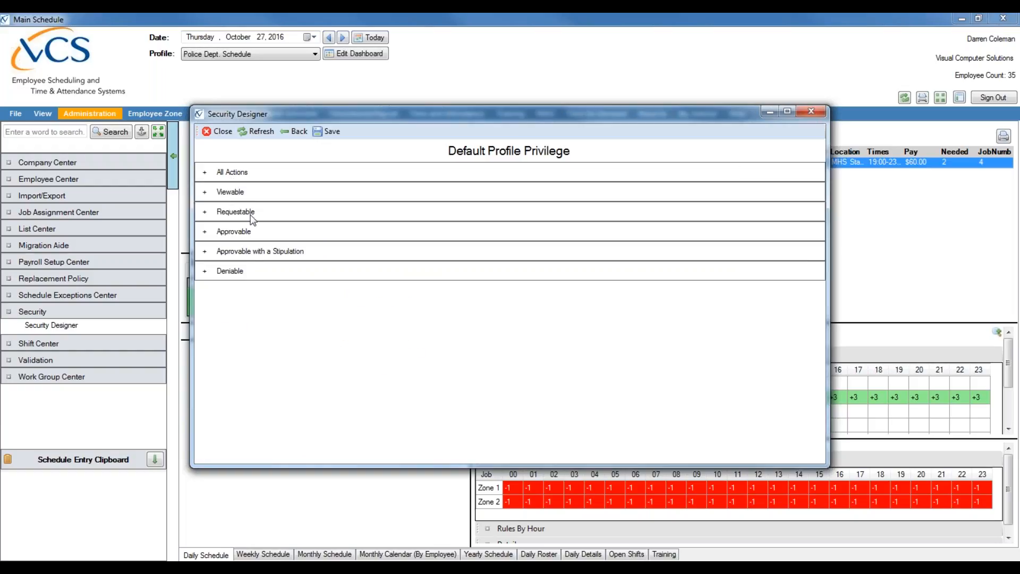
Examine the shift, group and employee options offered in the Viewable and Approvable sections.
{"action": "left_click", "coordinate": [222, 172]}
{"action": "left_click", "coordinate": [222, 176]}
{"action": "left_click", "coordinate": [214, 194]}
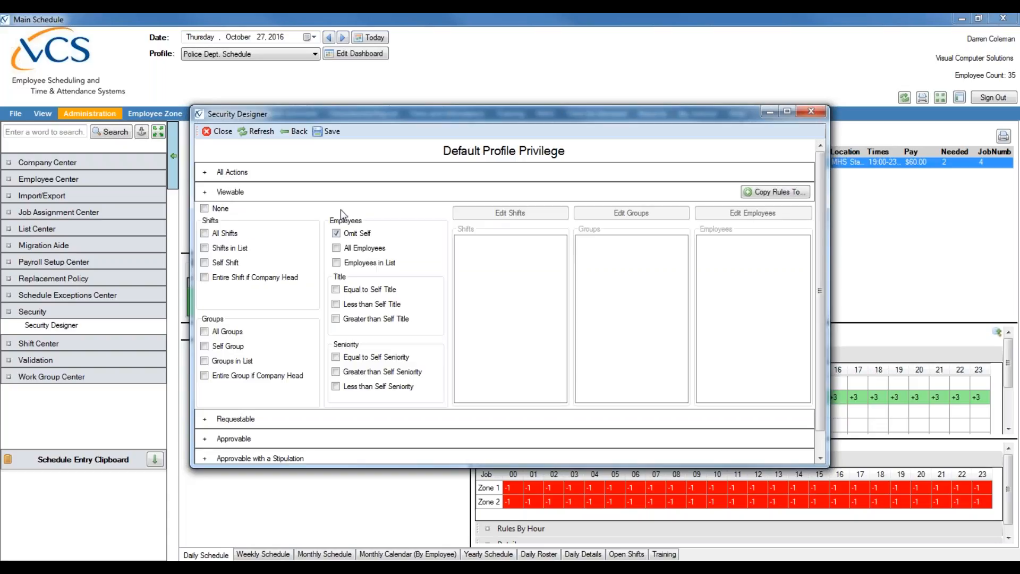
{"action": "left_click", "coordinate": [250, 199]}
{"action": "left_click", "coordinate": [244, 229]}
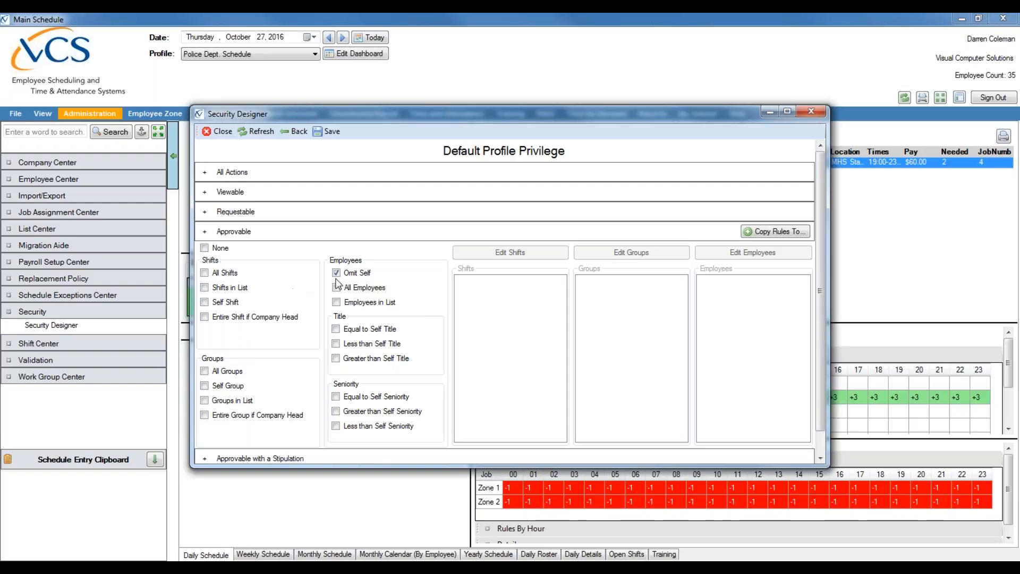
{"action": "left_click", "coordinate": [242, 234]}
Limit viewable shifts to a list of Detective Bureau, Detective On-Call, Holiday OT Shift, Patrol Night Shift, PD Administration and PD Days.
{"action": "left_click", "coordinate": [251, 194]}
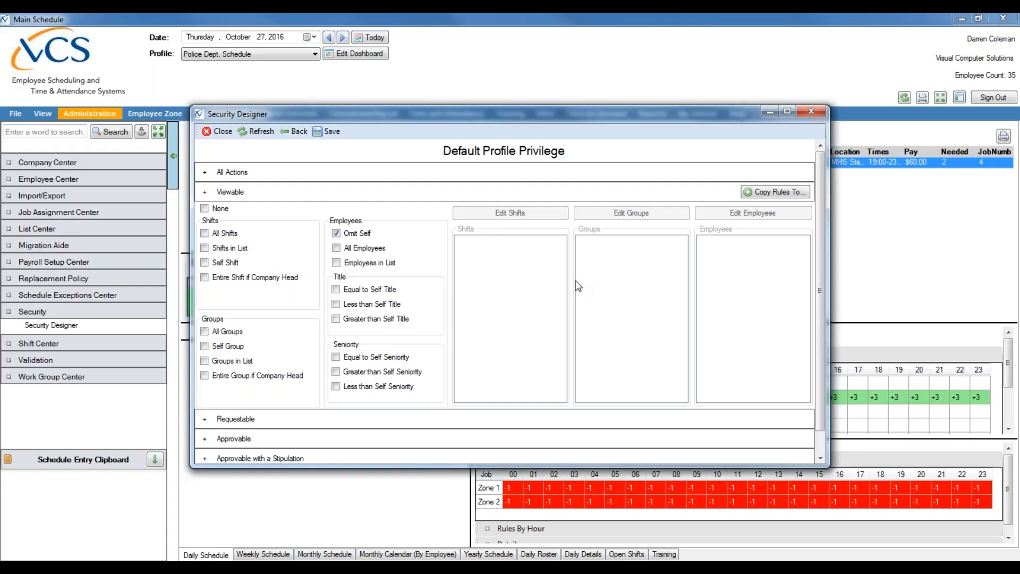
{"action": "left_click", "coordinate": [205, 248]}
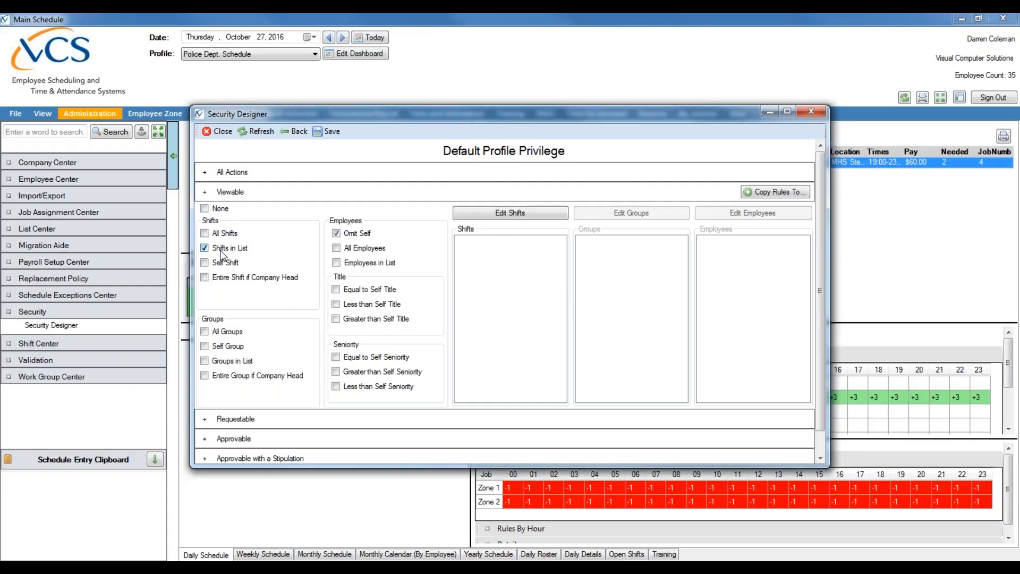
{"action": "left_click", "coordinate": [526, 214]}
{"action": "left_click", "coordinate": [435, 281]}
{"action": "left_click", "coordinate": [437, 293]}
{"action": "left_click", "coordinate": [437, 307]}
{"action": "left_click", "coordinate": [437, 320]}
{"action": "left_click", "coordinate": [436, 335]}
{"action": "left_click", "coordinate": [437, 350]}
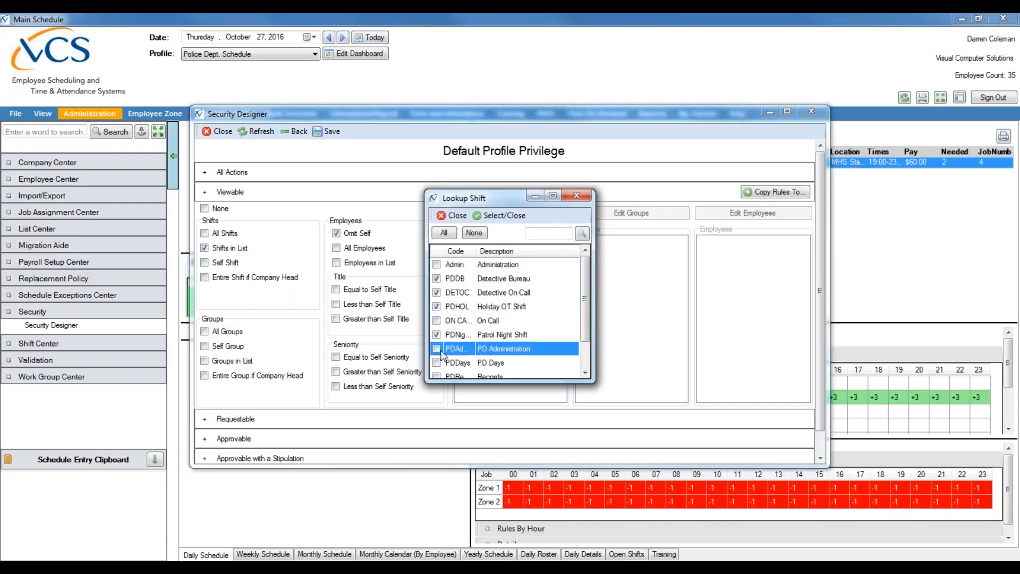
{"action": "left_click", "coordinate": [436, 363]}
{"action": "left_click", "coordinate": [506, 220]}
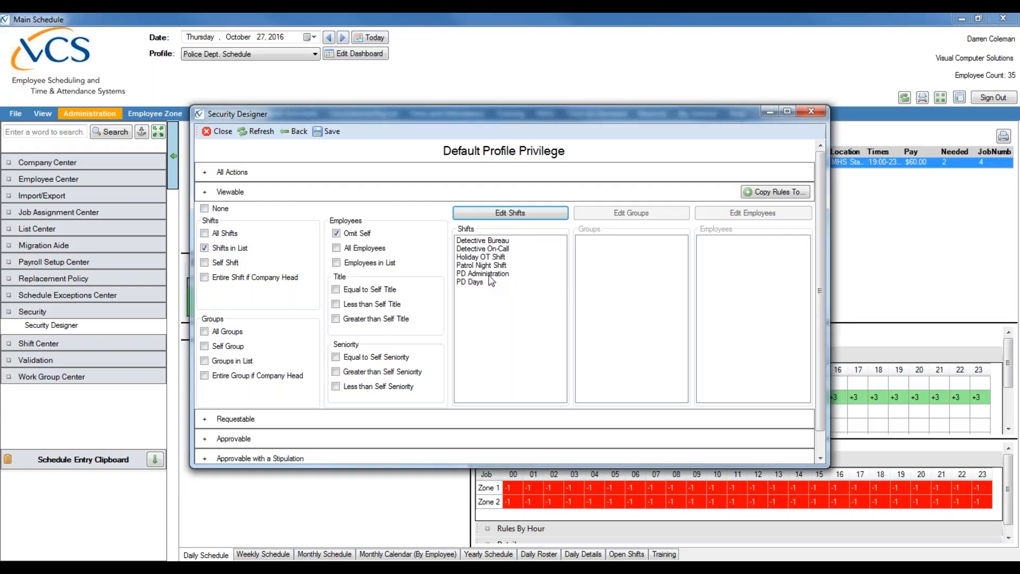
Replace the Shifts in List restriction of the Viewable privilege with All Shifts.
{"action": "left_click", "coordinate": [205, 248]}
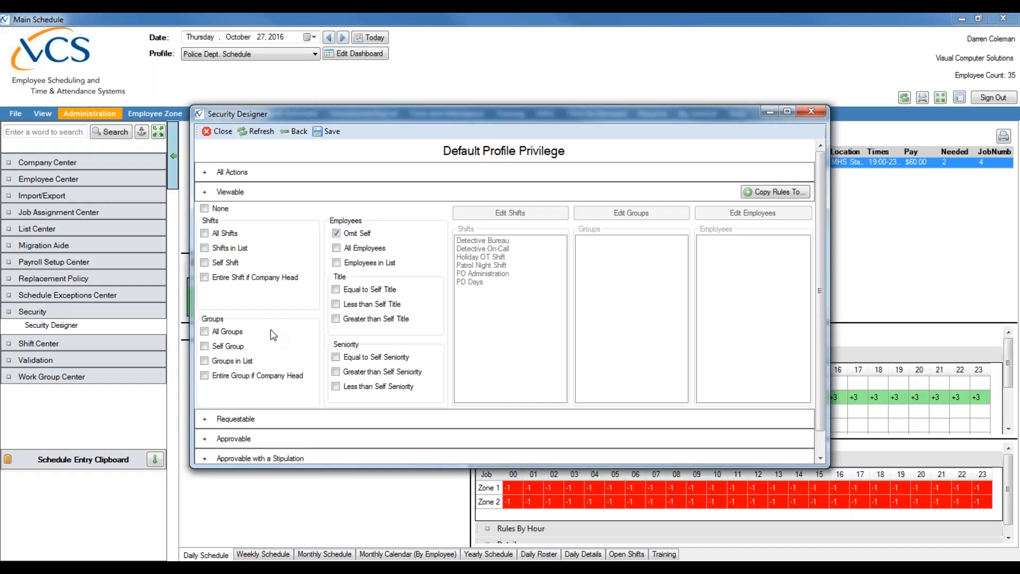
{"action": "left_click", "coordinate": [224, 237]}
{"action": "left_click", "coordinate": [204, 361]}
{"action": "left_click", "coordinate": [631, 212]}
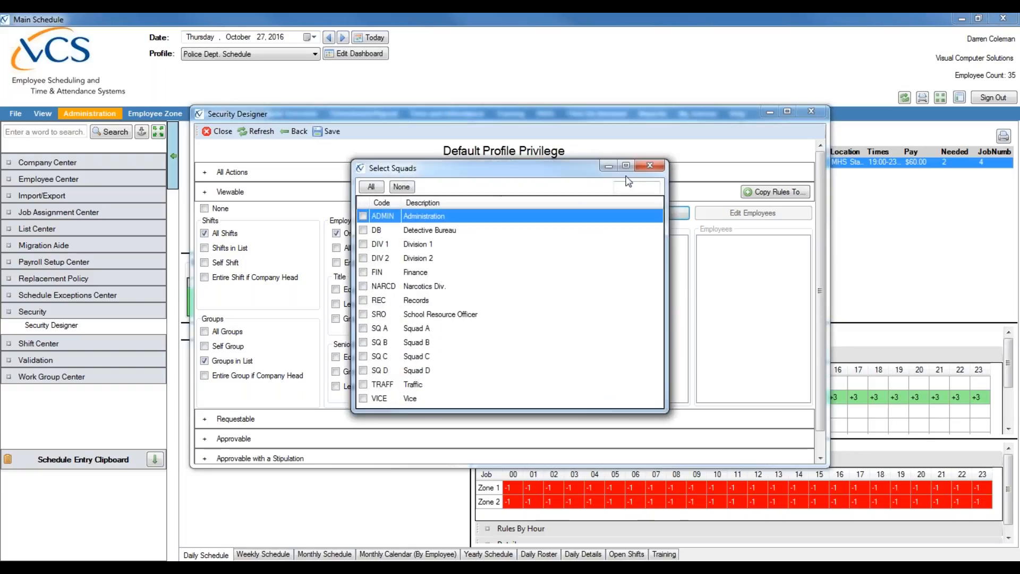
{"action": "left_click", "coordinate": [649, 166]}
{"action": "left_click", "coordinate": [204, 360]}
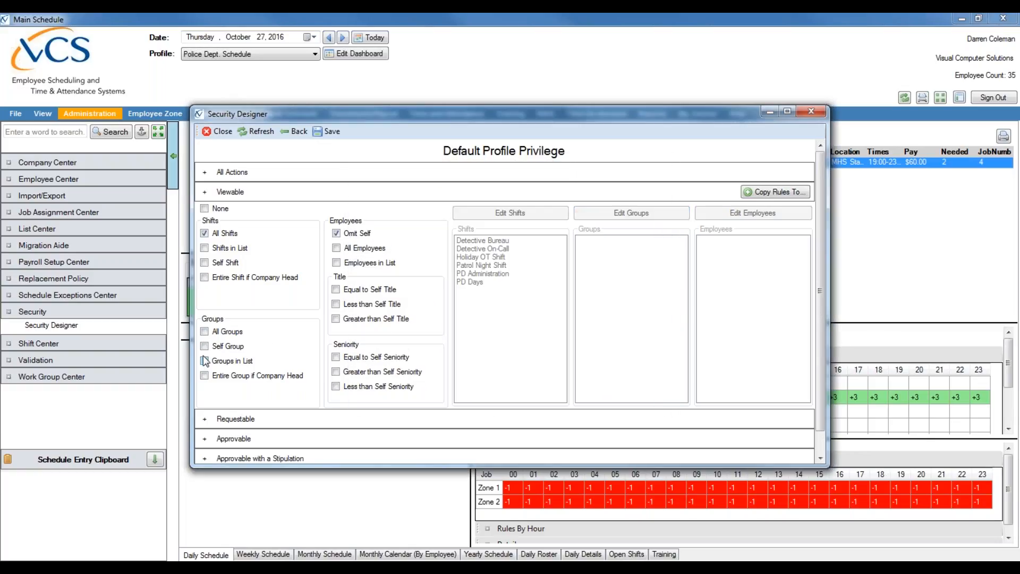
Enable All Groups for the Viewable privilege and recheck the All Actions section.
{"action": "left_click", "coordinate": [205, 332]}
{"action": "left_click", "coordinate": [299, 173]}
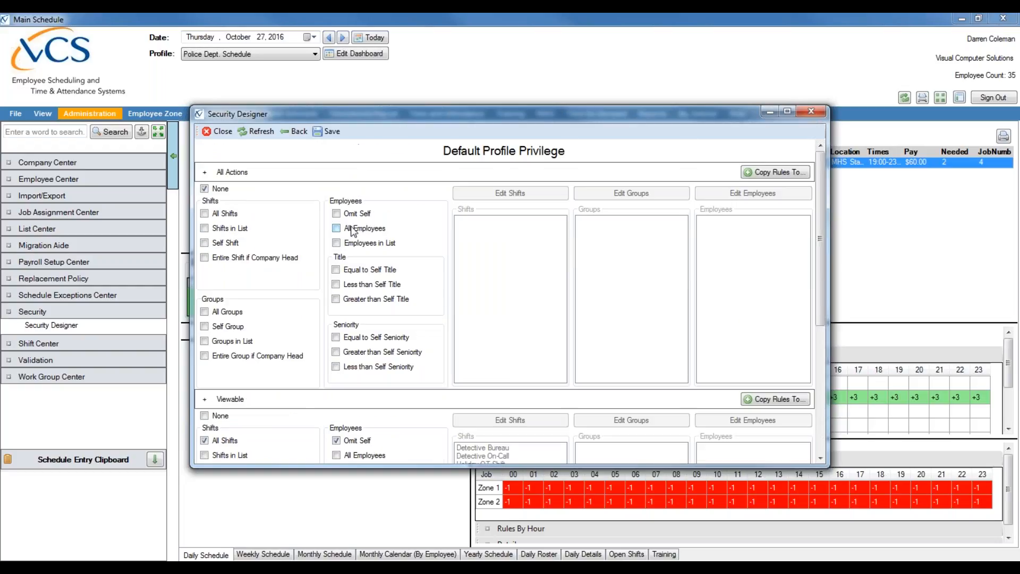
{"action": "left_click", "coordinate": [213, 172]}
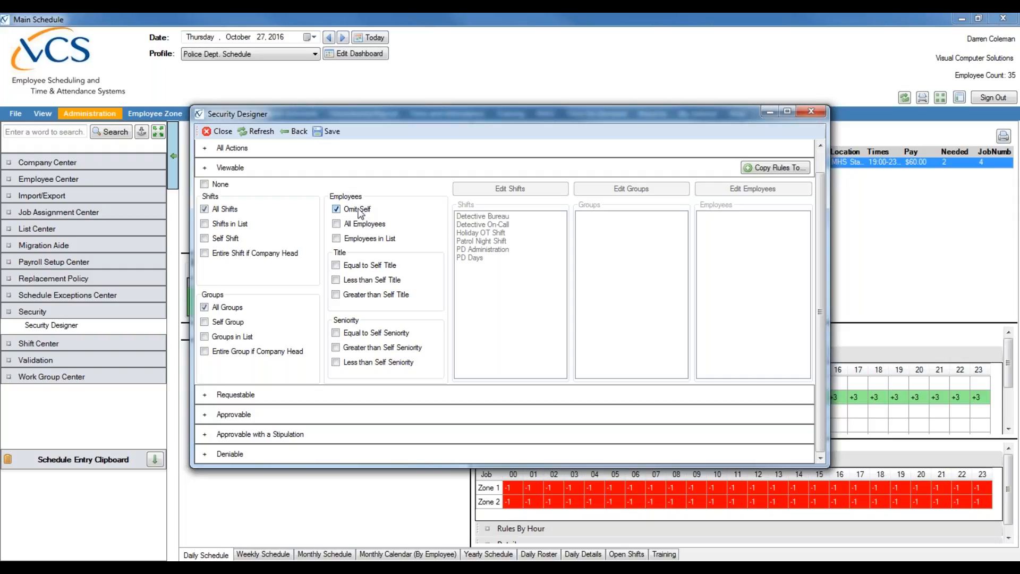
Clear the Omit Self option under Employees for the Viewable privilege, leaving All Employees unselected.
{"action": "left_click", "coordinate": [337, 224]}
{"action": "left_click", "coordinate": [336, 209]}
{"action": "left_click", "coordinate": [336, 223]}
{"action": "left_click", "coordinate": [336, 239]}
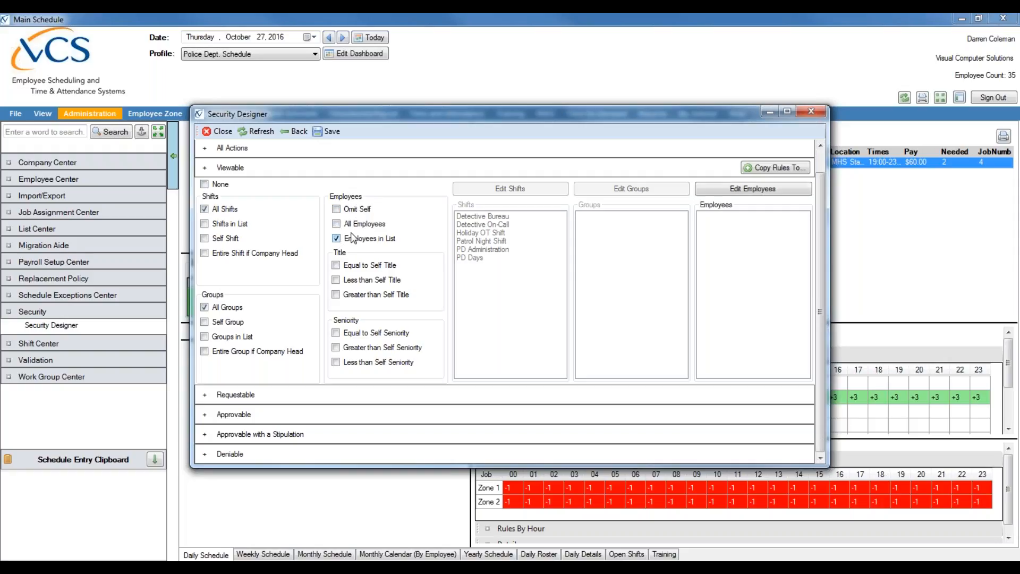
{"action": "left_click", "coordinate": [715, 189]}
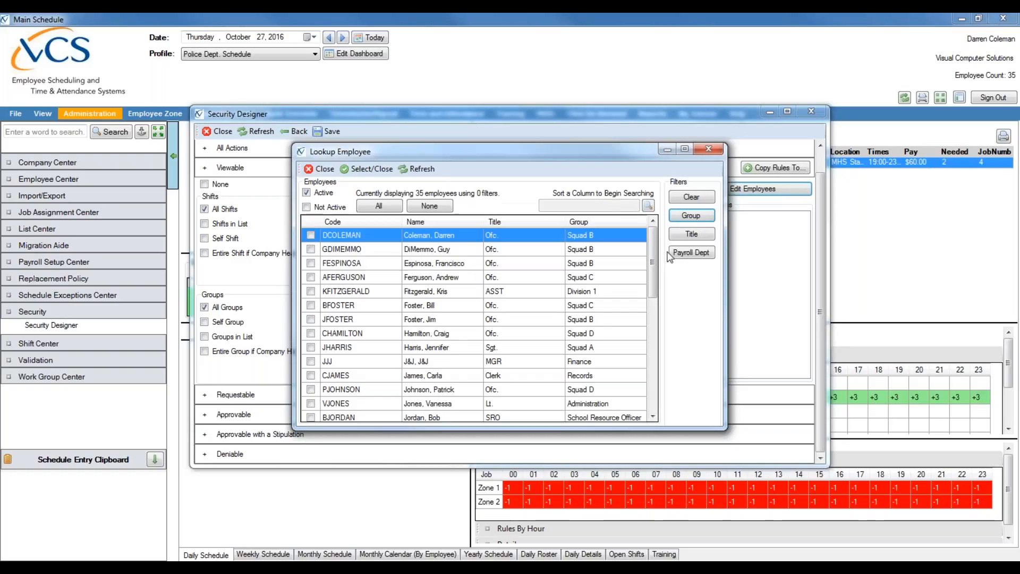
{"action": "left_click_drag", "start_coordinate": [659, 263], "coordinate": [657, 408]}
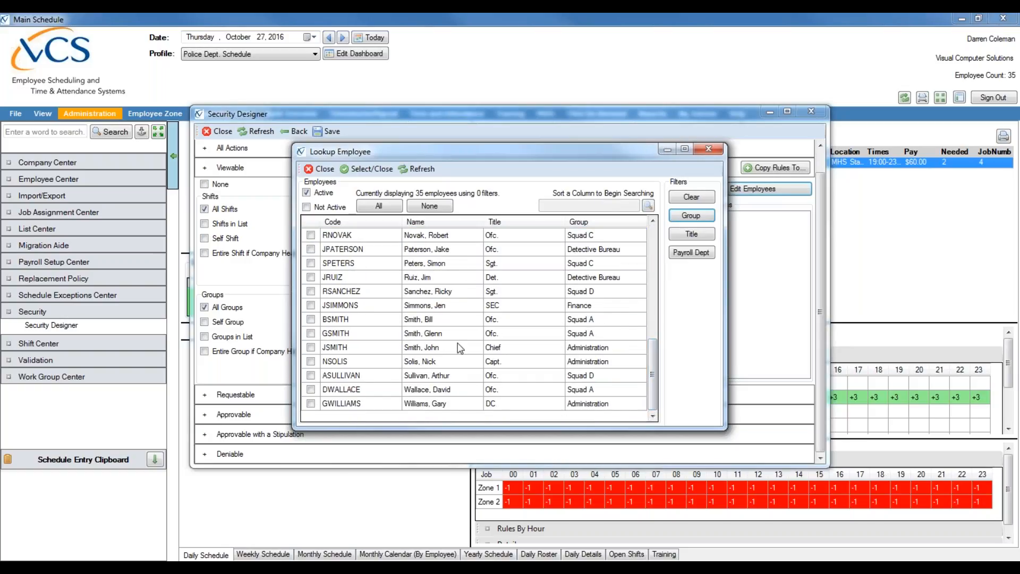
{"action": "left_click", "coordinate": [321, 169]}
{"action": "left_click", "coordinate": [337, 224]}
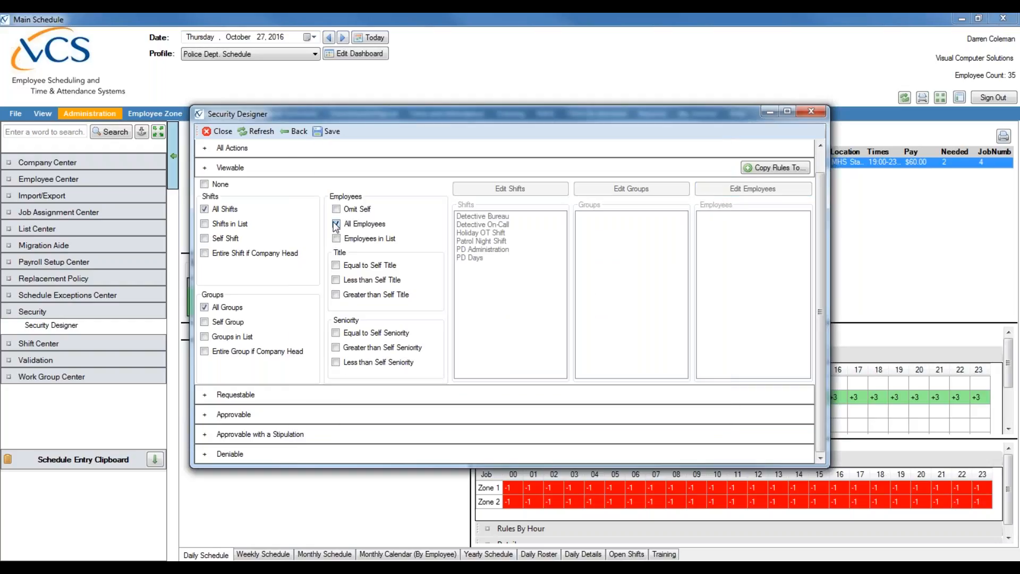
{"action": "left_click", "coordinate": [338, 224]}
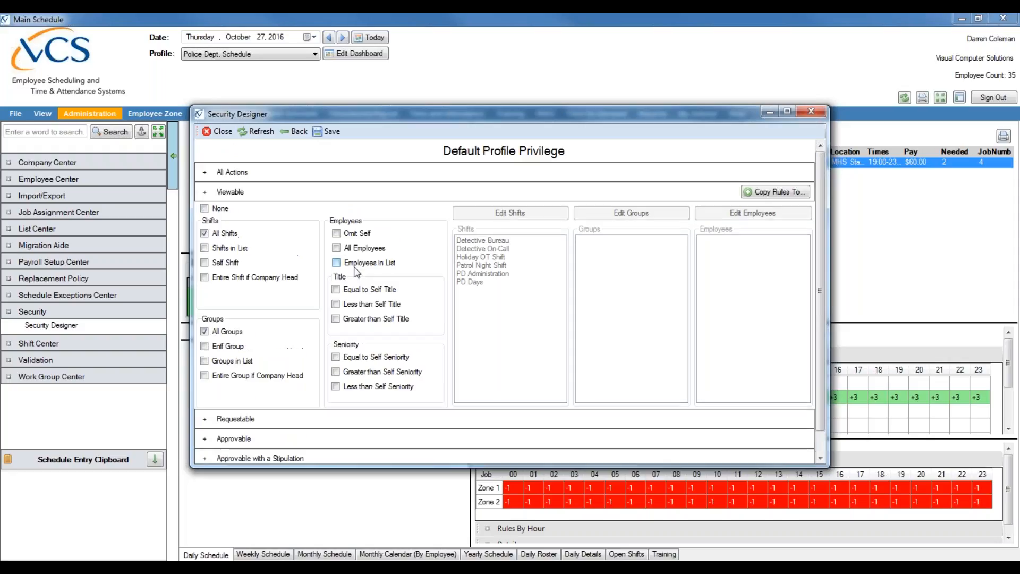
Try the Equal to Self Title and Less than Self Title restrictions for the Viewable privilege's employees.
{"action": "left_click", "coordinate": [339, 291]}
{"action": "left_click", "coordinate": [337, 305]}
{"action": "left_click", "coordinate": [336, 304]}
{"action": "left_click", "coordinate": [336, 289]}
Try the Equal to, Greater than and Less than Self Seniority restrictions for the Viewable privilege.
{"action": "left_click", "coordinate": [360, 365]}
{"action": "left_click", "coordinate": [353, 374]}
{"action": "left_click", "coordinate": [355, 387]}
{"action": "left_click", "coordinate": [350, 372]}
{"action": "left_click", "coordinate": [338, 360]}
{"action": "left_click", "coordinate": [337, 386]}
{"action": "left_click", "coordinate": [359, 196]}
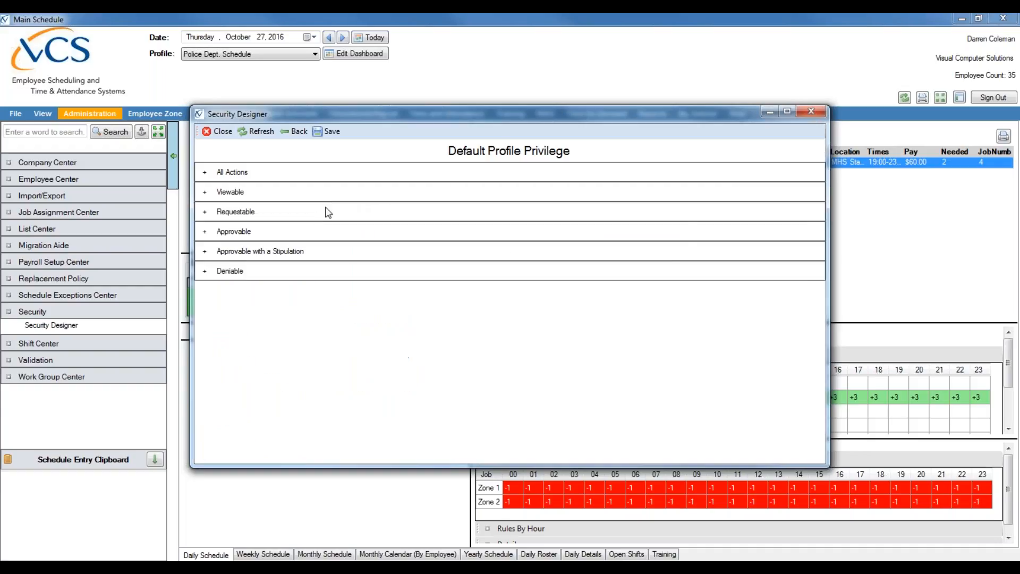
{"action": "left_click", "coordinate": [260, 195]}
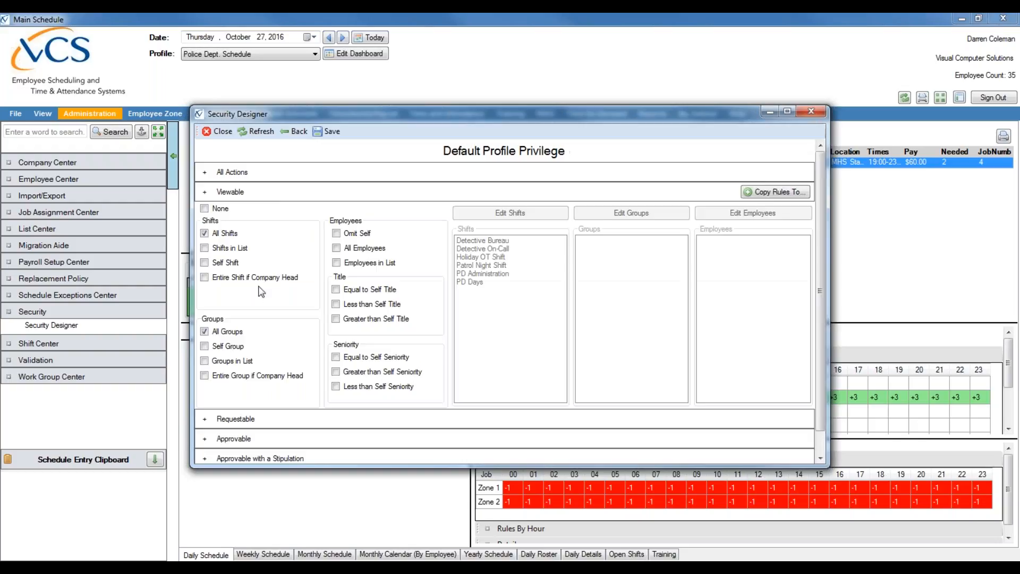
{"action": "left_click", "coordinate": [260, 193]}
{"action": "left_click", "coordinate": [261, 194]}
{"action": "left_click", "coordinate": [261, 193]}
Enable Self Group for the Requestable privilege and leave Shifts in List unselected.
{"action": "left_click", "coordinate": [248, 214]}
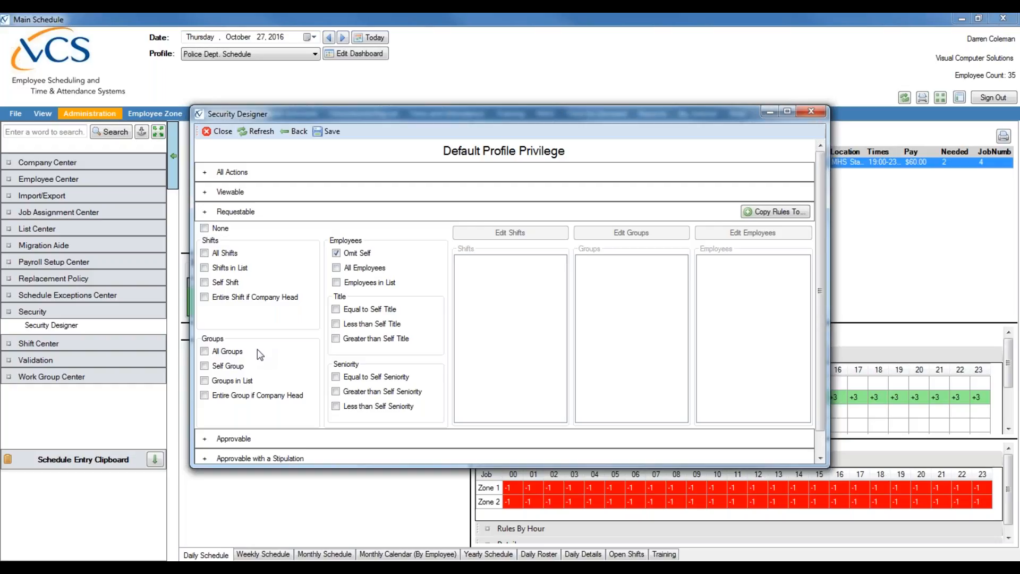
{"action": "left_click", "coordinate": [225, 365]}
{"action": "left_click", "coordinate": [220, 271]}
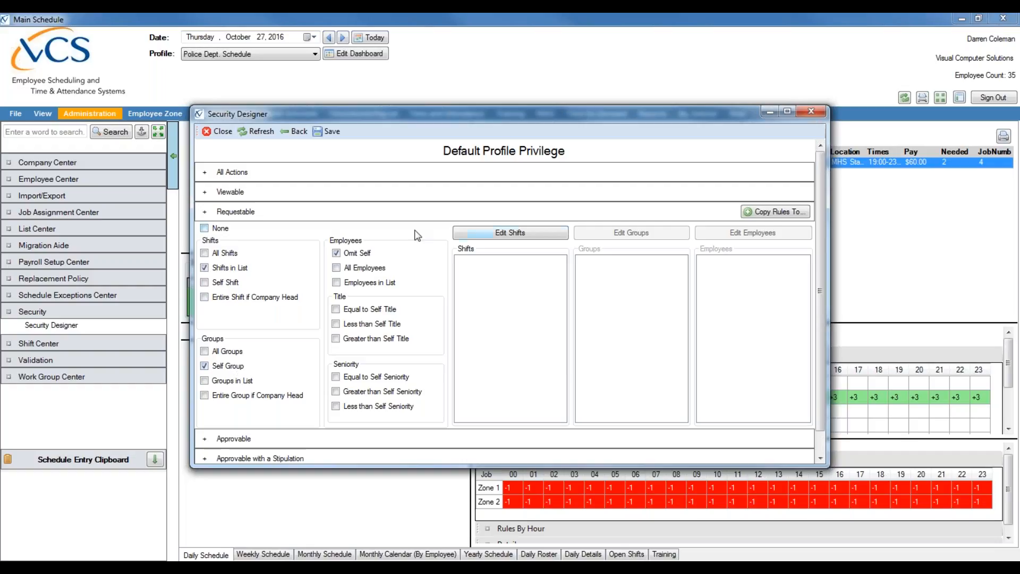
{"action": "left_click", "coordinate": [219, 267]}
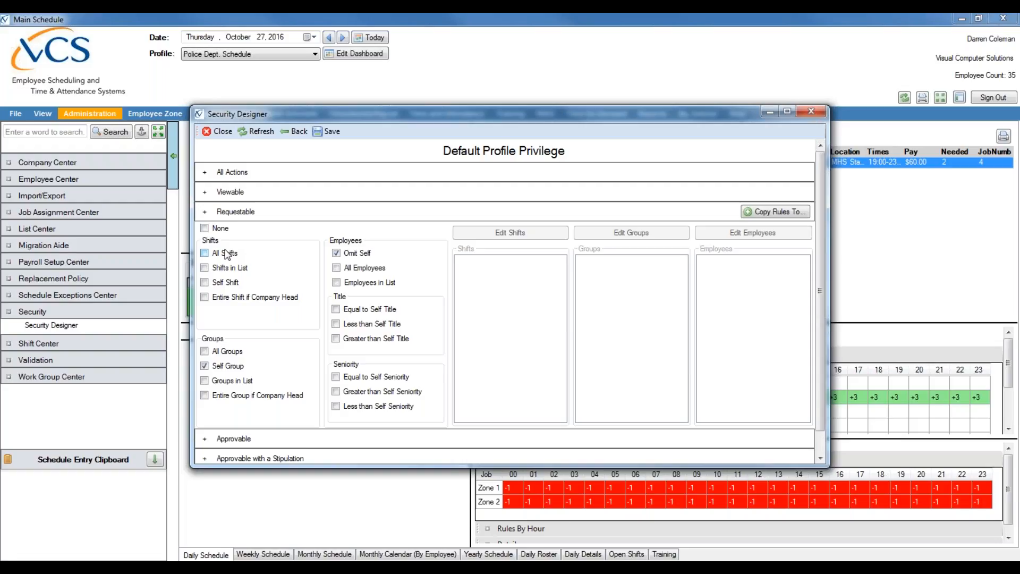
Clear Omit Self and enable All Employees for the Requestable privilege.
{"action": "left_click", "coordinate": [335, 253]}
{"action": "left_click", "coordinate": [342, 271]}
{"action": "left_click", "coordinate": [321, 211]}
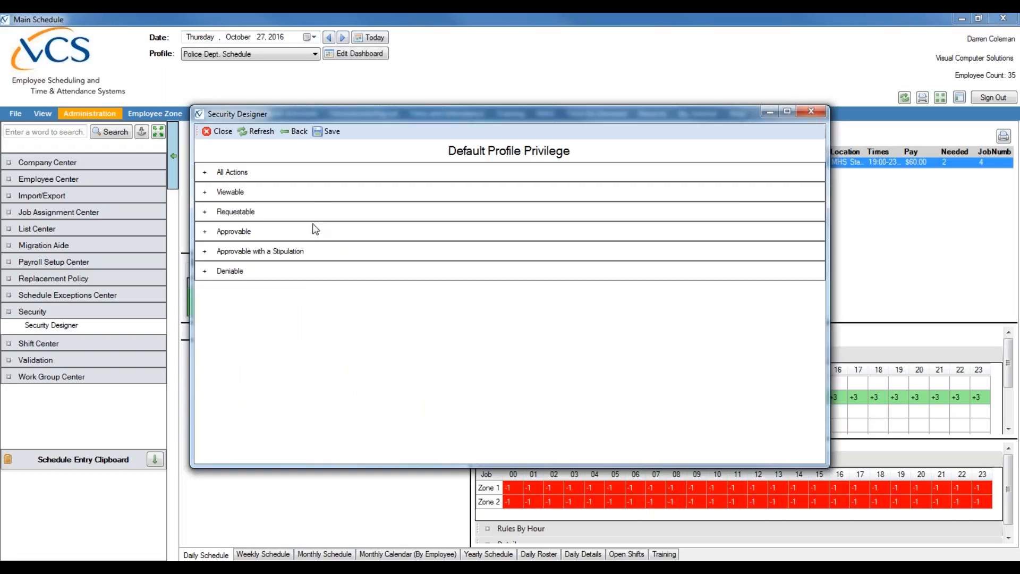
Enable All Employees for the Approvable privilege and recheck the All Actions section.
{"action": "left_click", "coordinate": [315, 231]}
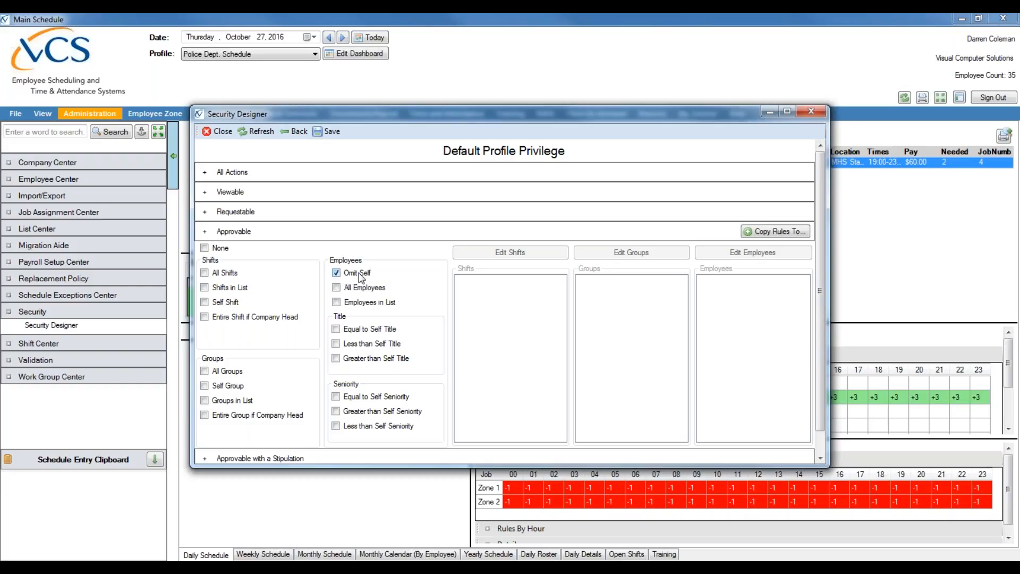
{"action": "left_click", "coordinate": [342, 288]}
{"action": "left_click", "coordinate": [223, 174]}
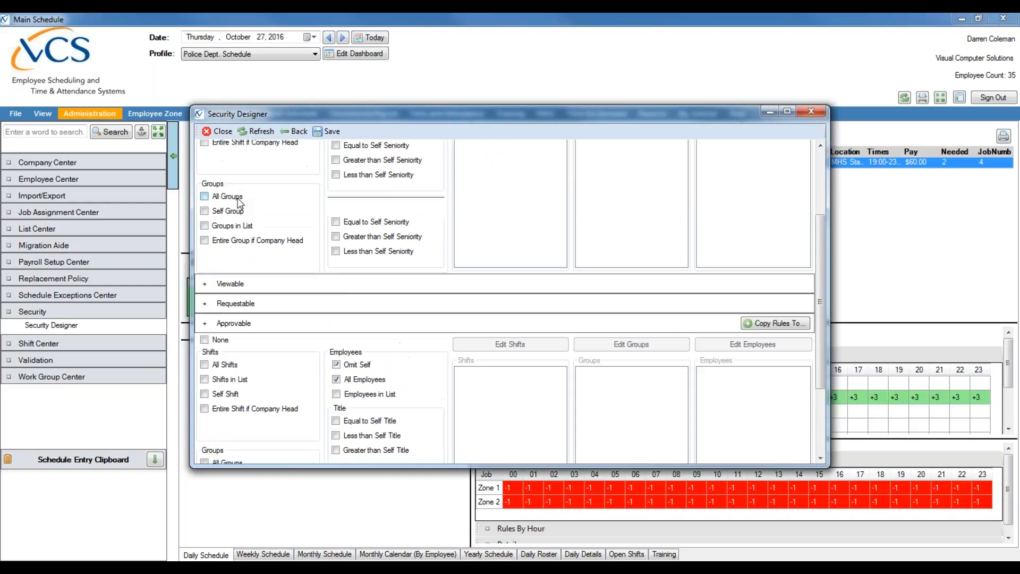
{"action": "scroll", "coordinate": [273, 228], "scroll_direction": "down", "scroll_amount": 4}
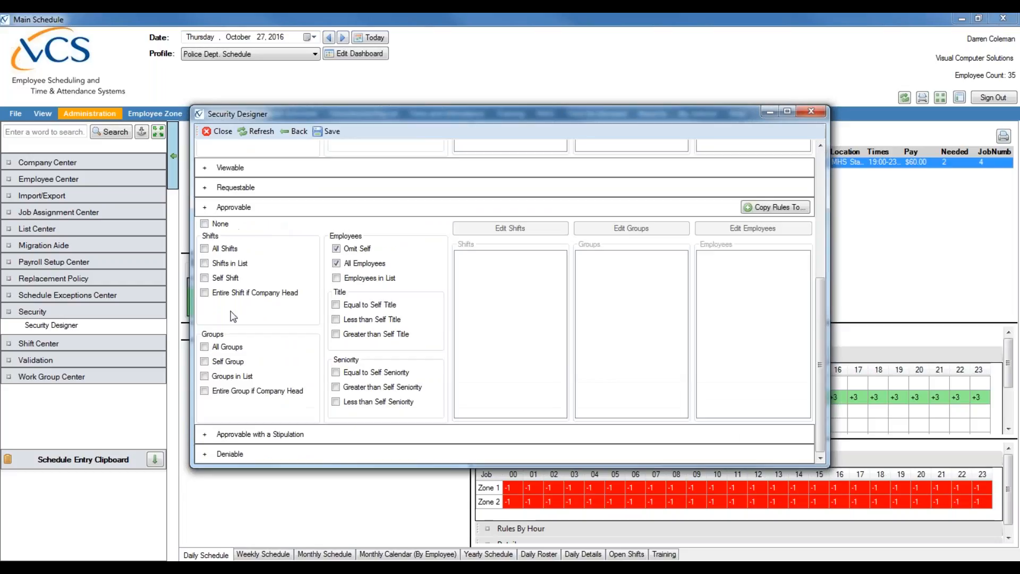
{"action": "left_click", "coordinate": [217, 208]}
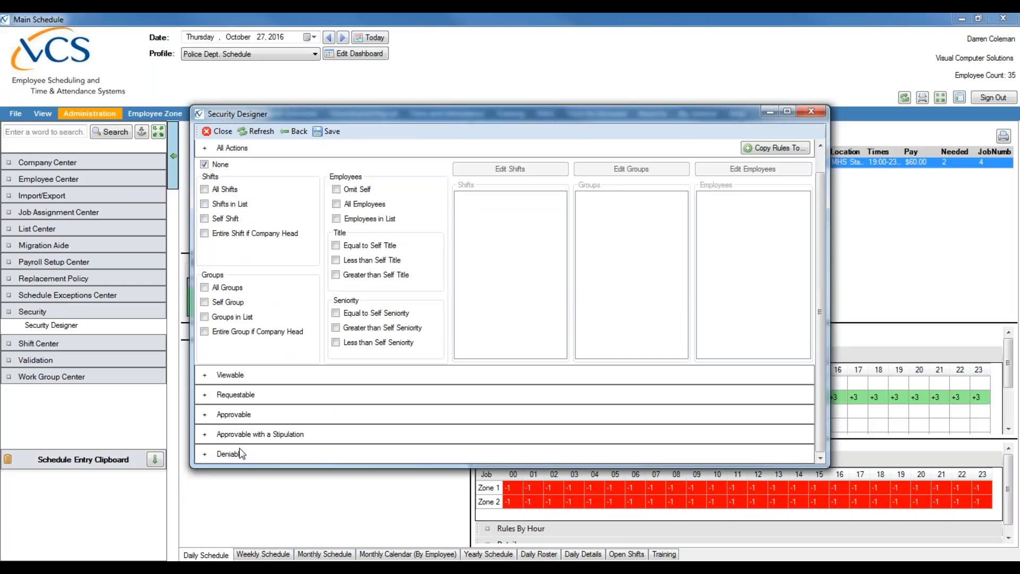
{"action": "scroll", "coordinate": [242, 444], "scroll_direction": "up", "scroll_amount": 2}
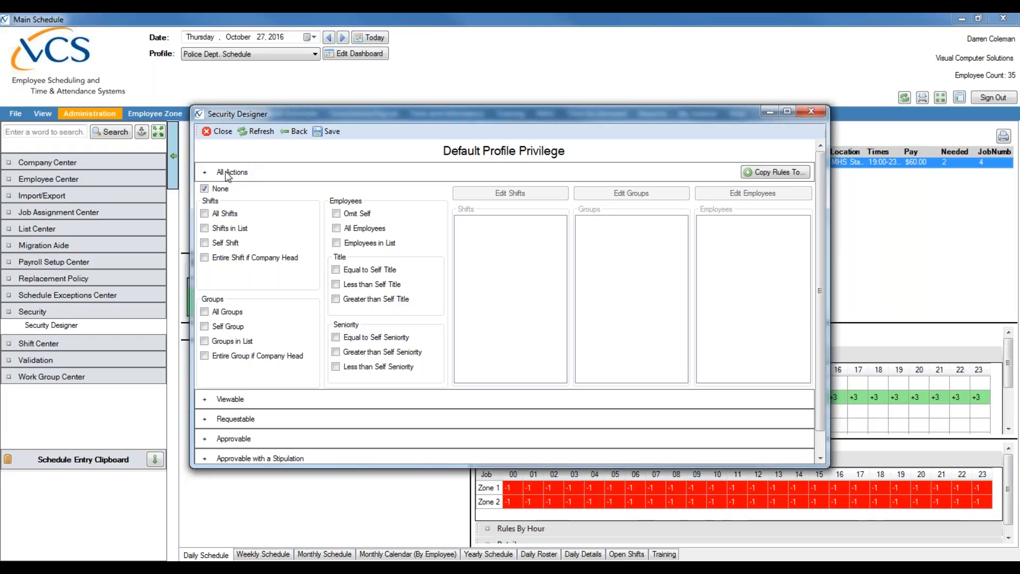
Enable All Employees for the Viewable privilege.
{"action": "left_click", "coordinate": [242, 175]}
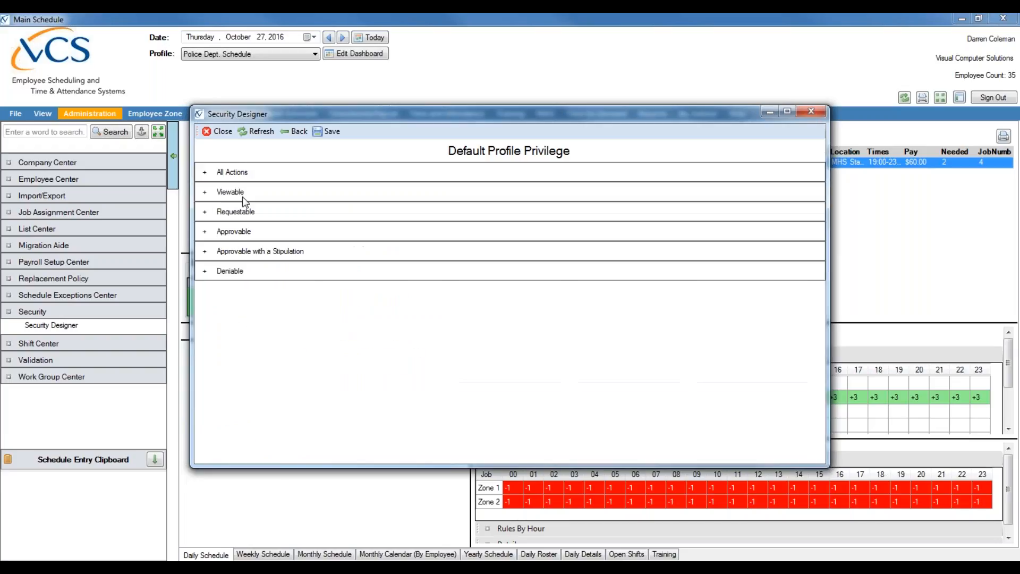
{"action": "left_click", "coordinate": [246, 198]}
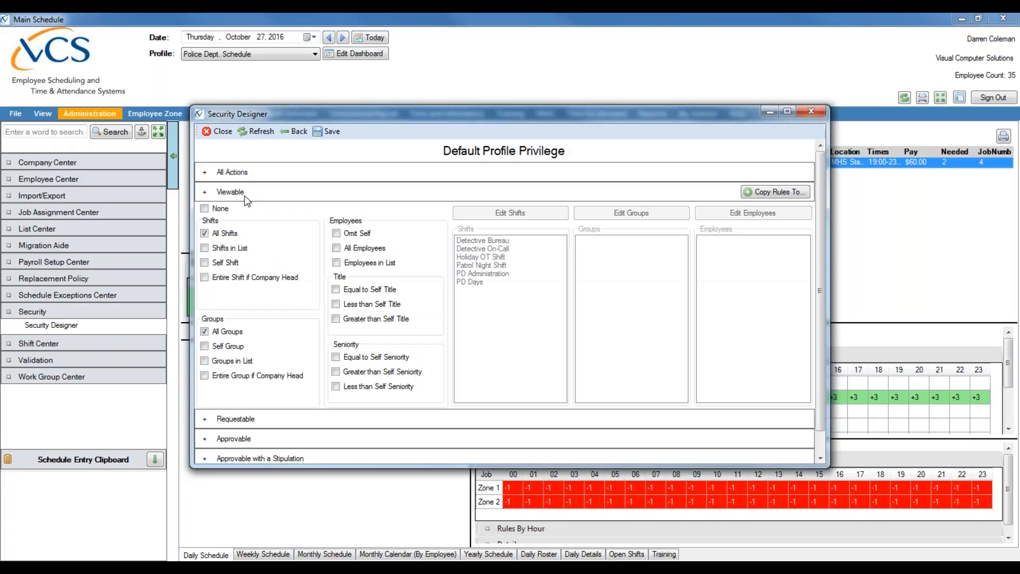
{"action": "left_click", "coordinate": [336, 249]}
Set the All Actions privilege to All Shifts, All Groups and All Employees in place of None.
{"action": "left_click", "coordinate": [247, 175]}
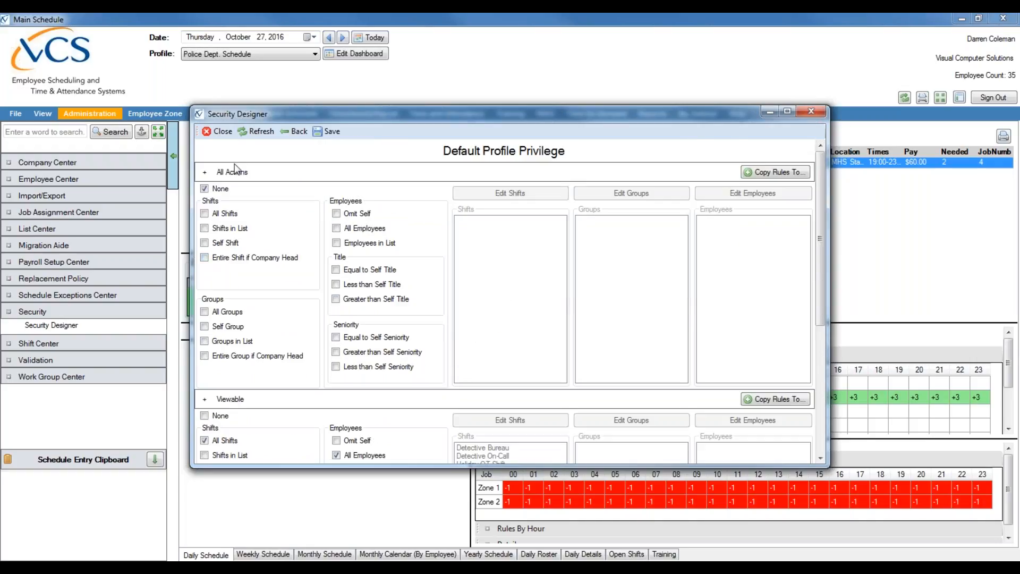
{"action": "left_click", "coordinate": [204, 213]}
{"action": "left_click", "coordinate": [204, 312]}
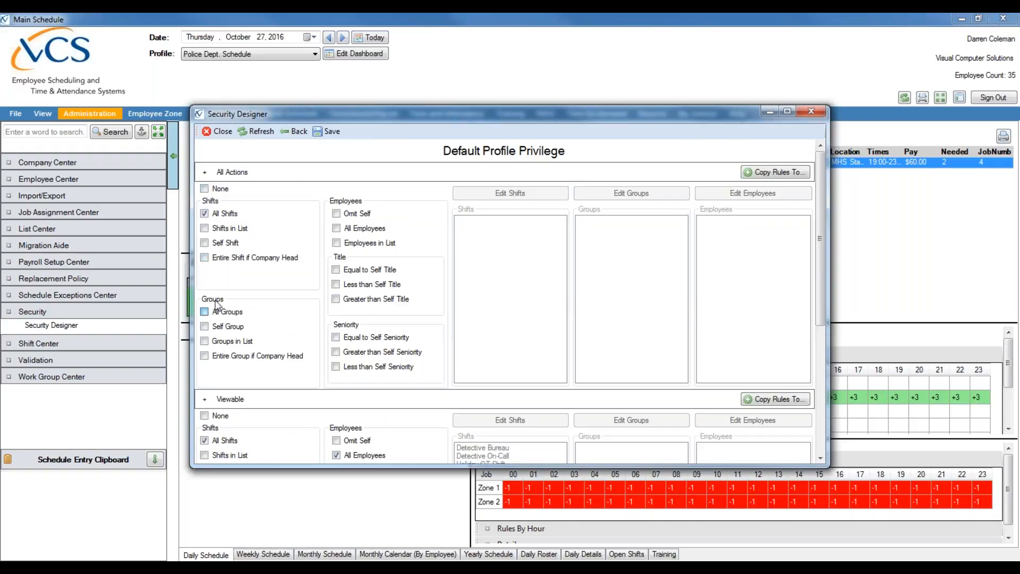
{"action": "left_click", "coordinate": [338, 230]}
{"action": "left_click", "coordinate": [235, 400]}
{"action": "scroll", "coordinate": [241, 250], "scroll_direction": "down", "scroll_amount": 1}
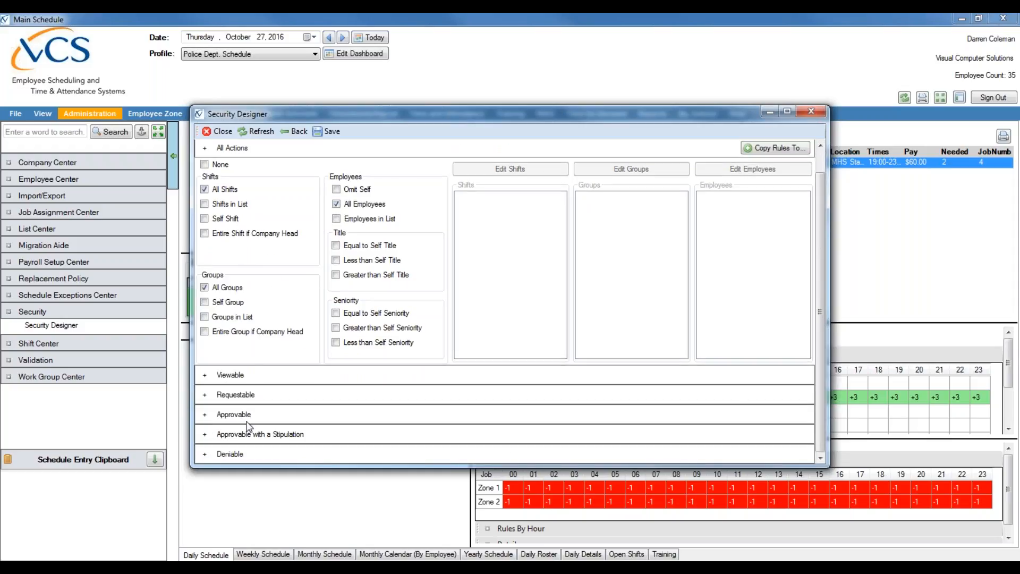
{"action": "scroll", "coordinate": [258, 441], "scroll_direction": "up", "scroll_amount": 1}
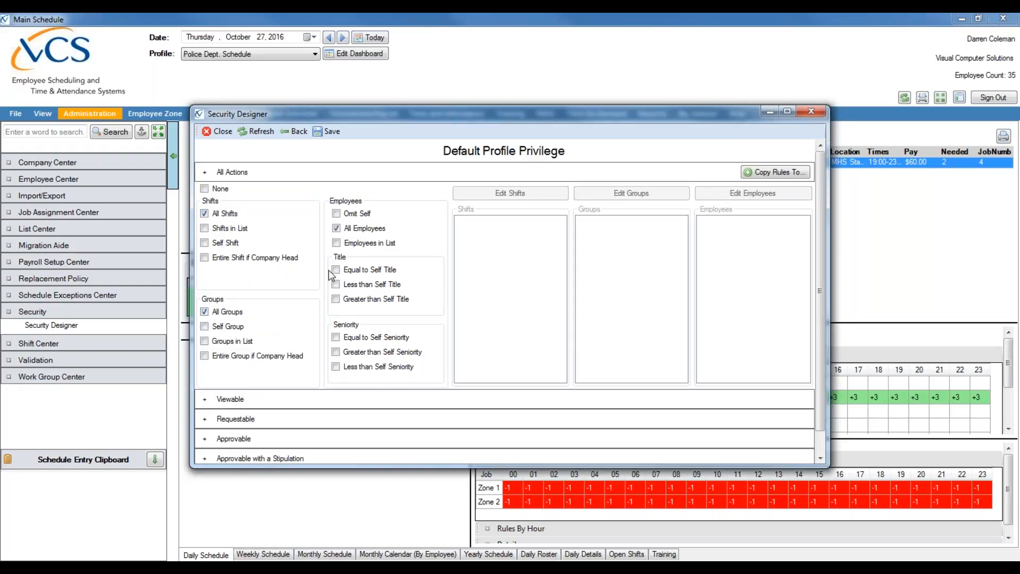
{"action": "left_click", "coordinate": [220, 173]}
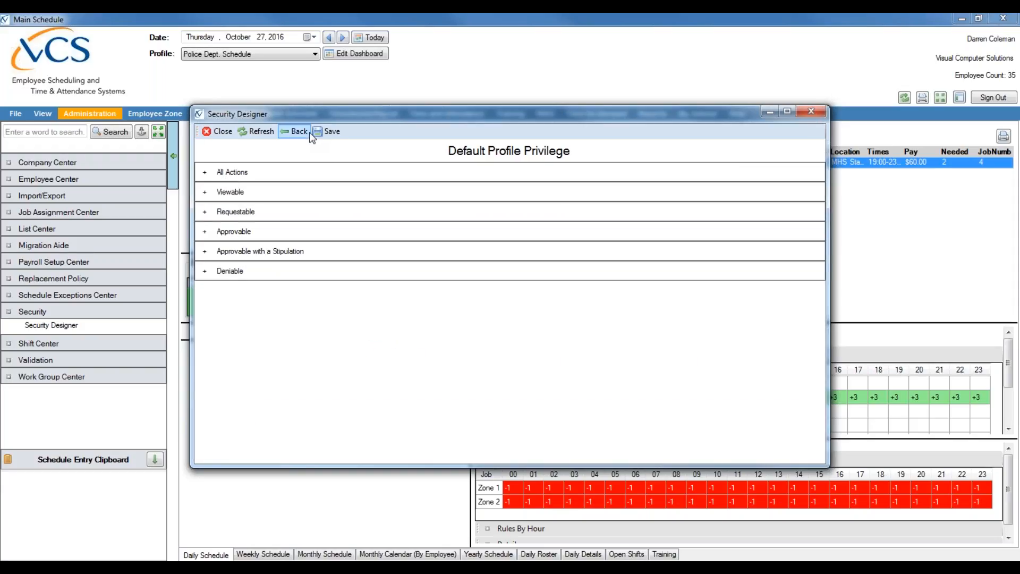
Return to the profile list and open the secadm profile's security objects in a maximized window.
{"action": "left_click", "coordinate": [295, 131]}
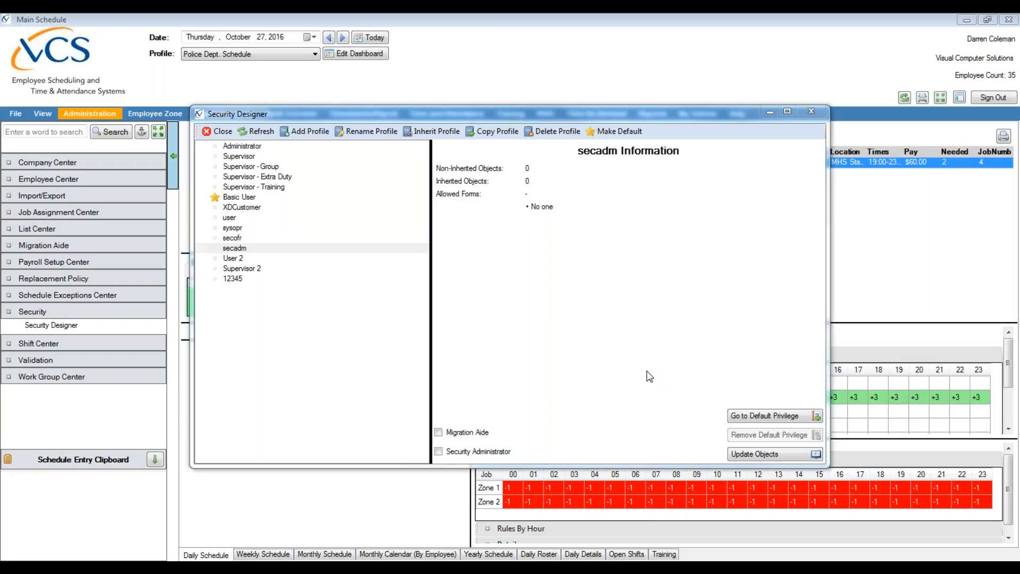
{"action": "left_click", "coordinate": [592, 381]}
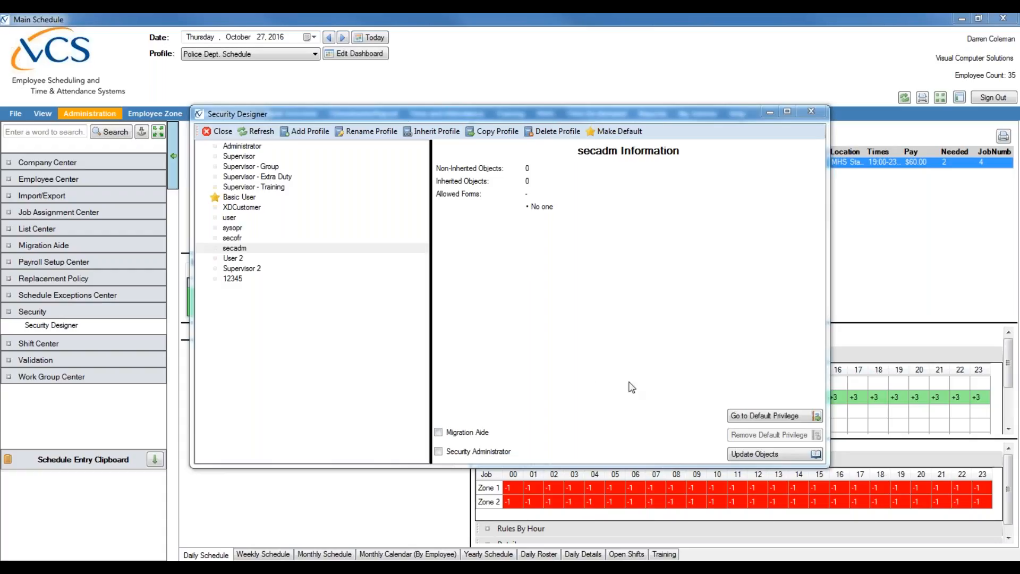
{"action": "left_click", "coordinate": [760, 457]}
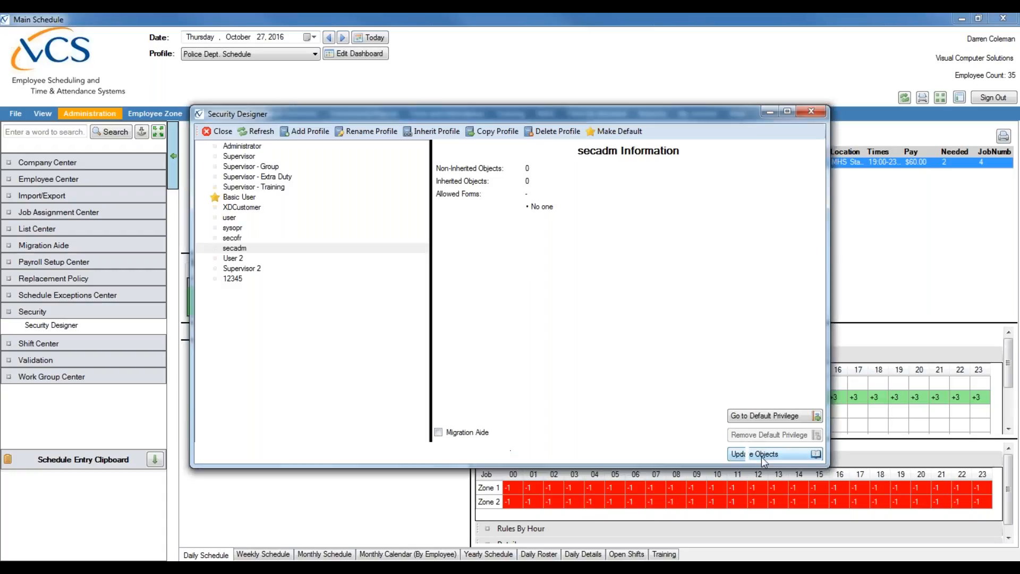
{"action": "left_click", "coordinate": [788, 112]}
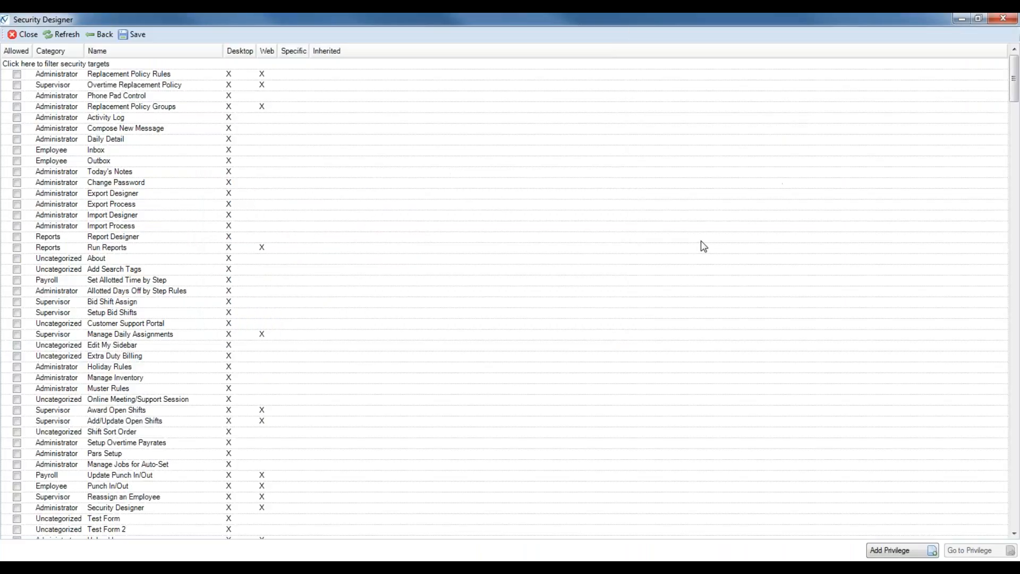
Look through the full list of security targets with their categories and desktop or web availability.
{"action": "left_click", "coordinate": [567, 282]}
{"action": "scroll", "coordinate": [567, 287], "scroll_direction": "down", "scroll_amount": 20}
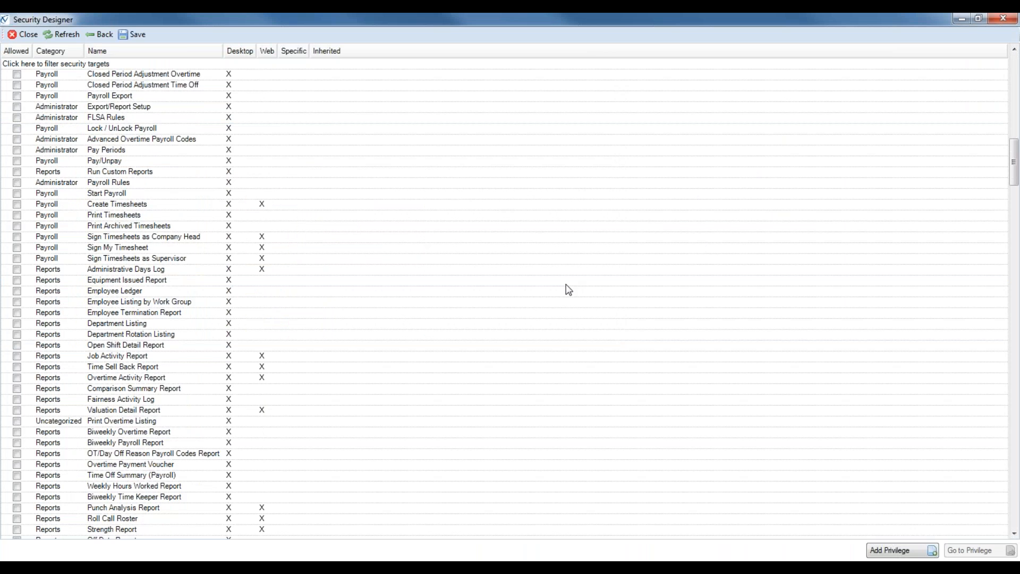
{"action": "scroll", "coordinate": [568, 294], "scroll_direction": "down", "scroll_amount": 20}
{"action": "scroll", "coordinate": [565, 297], "scroll_direction": "up", "scroll_amount": 13}
{"action": "scroll", "coordinate": [565, 299], "scroll_direction": "up", "scroll_amount": 20}
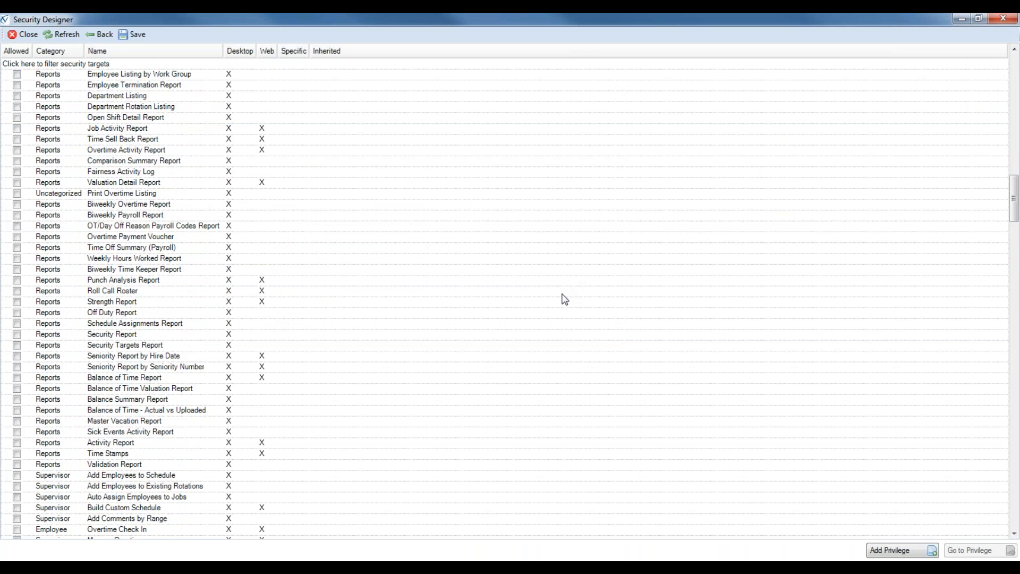
{"action": "scroll", "coordinate": [565, 299], "scroll_direction": "up", "scroll_amount": 20}
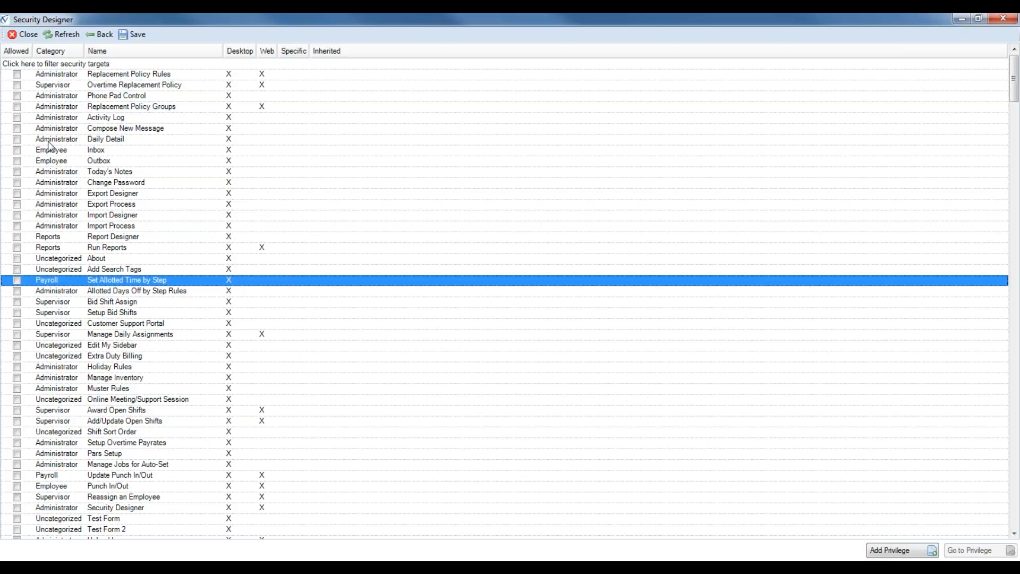
Try allowing the Outbox security target for the profile.
{"action": "left_click", "coordinate": [64, 422]}
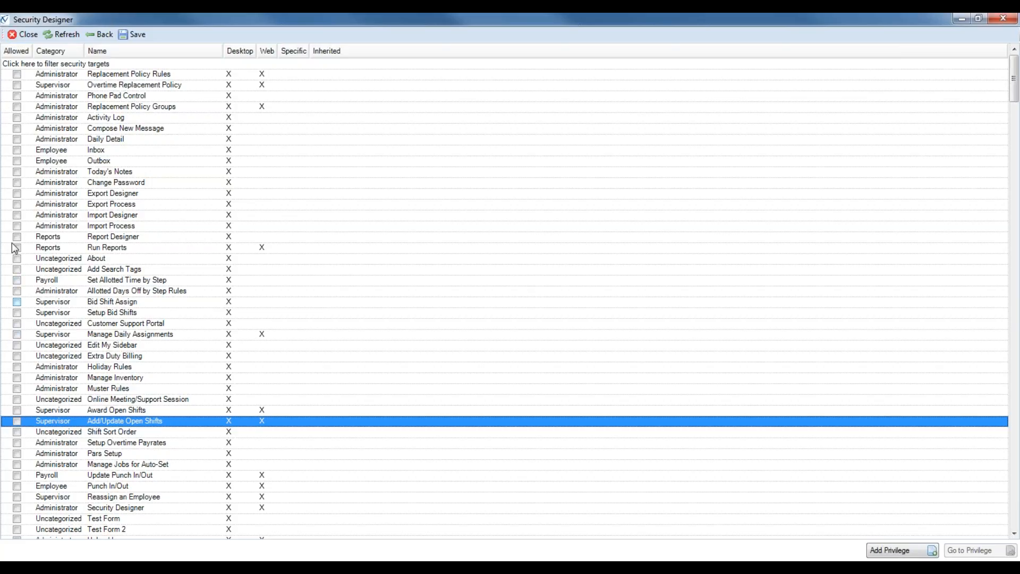
{"action": "left_click", "coordinate": [17, 161]}
{"action": "left_click", "coordinate": [17, 161]}
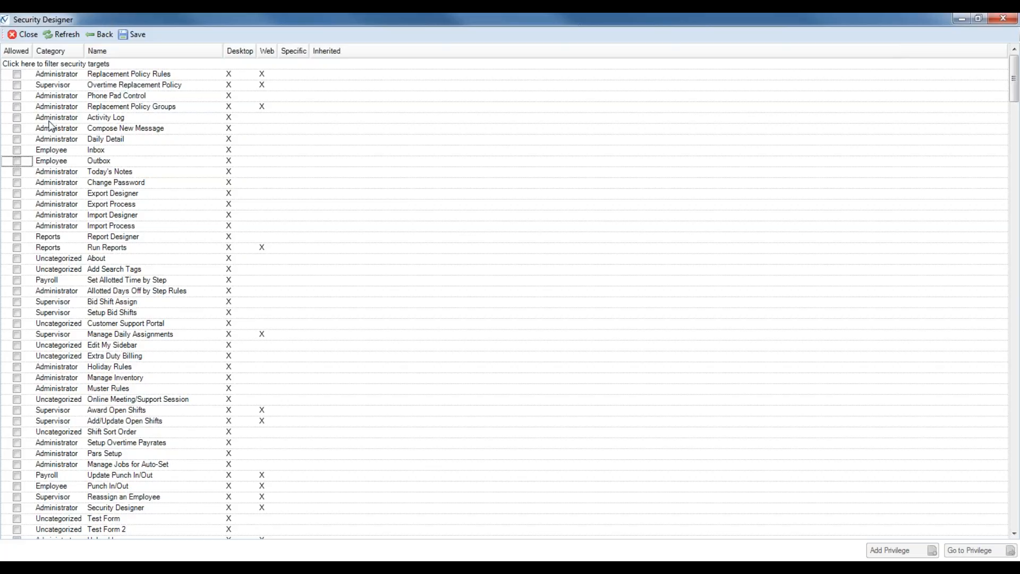
Examine the categories of individual security targets, including Activity Log, Inbox, Outbox, Report Designer, Add Search Tags, Set Allotted Time by Step and Setup Bid Shifts.
{"action": "left_click", "coordinate": [95, 106]}
{"action": "left_click", "coordinate": [108, 120]}
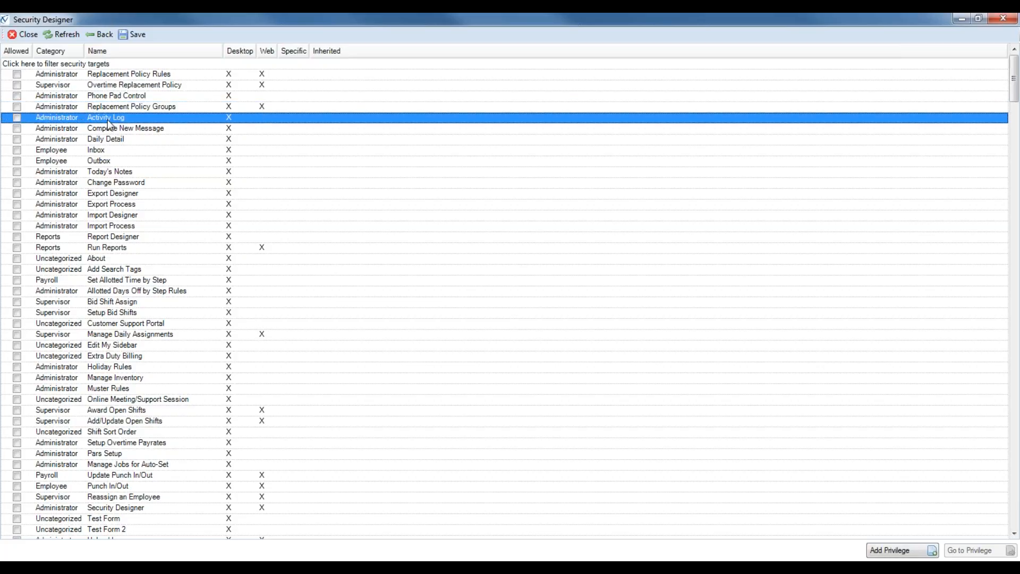
{"action": "left_click", "coordinate": [106, 151]}
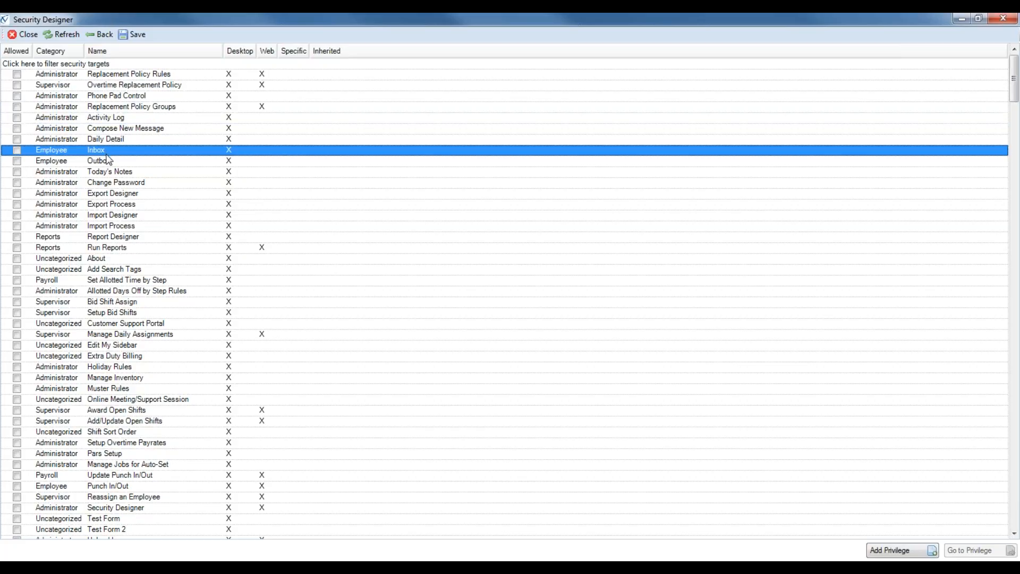
{"action": "left_click", "coordinate": [107, 162]}
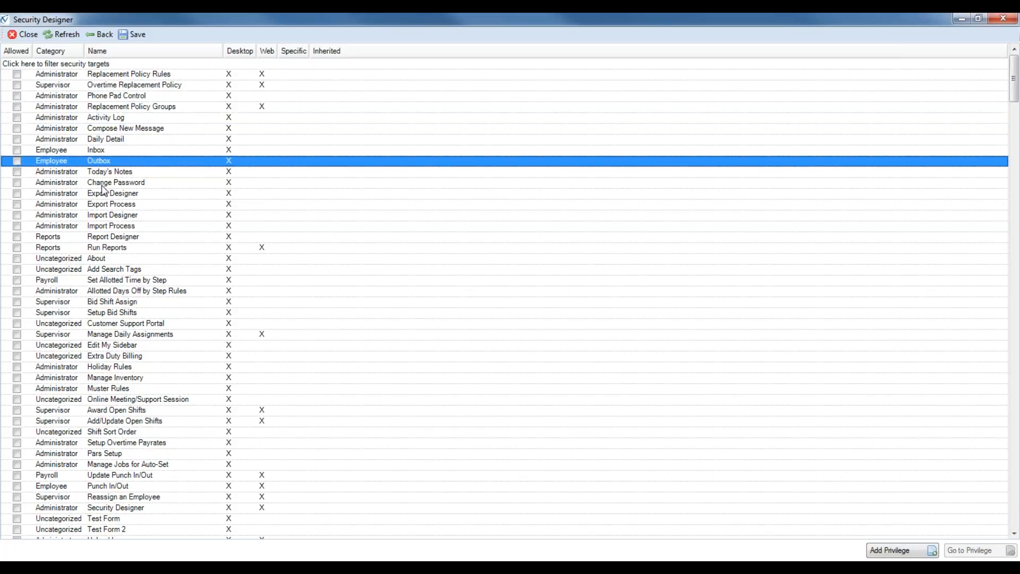
{"action": "left_click", "coordinate": [102, 238]}
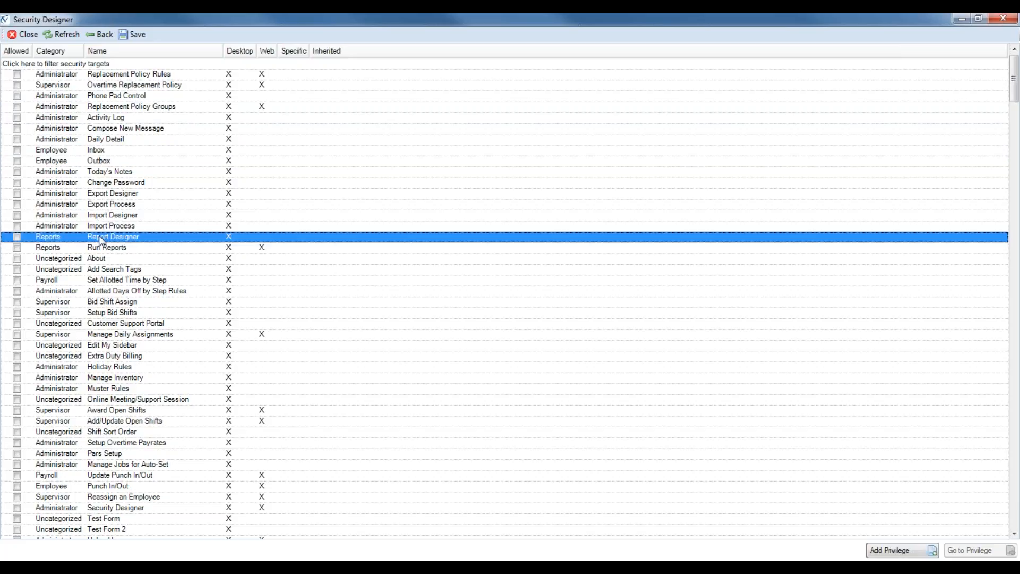
{"action": "left_click", "coordinate": [112, 270]}
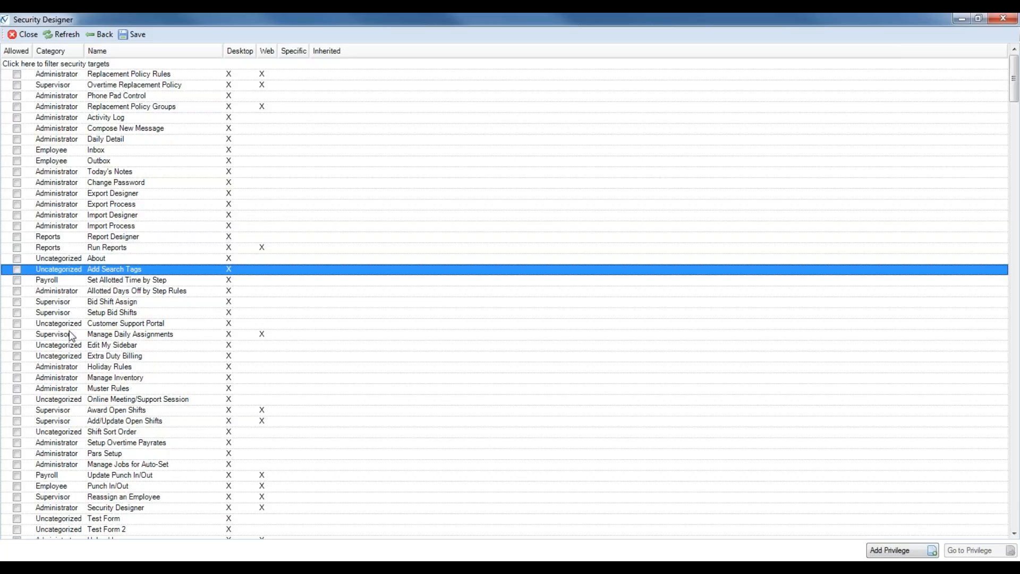
{"action": "left_click", "coordinate": [73, 280]}
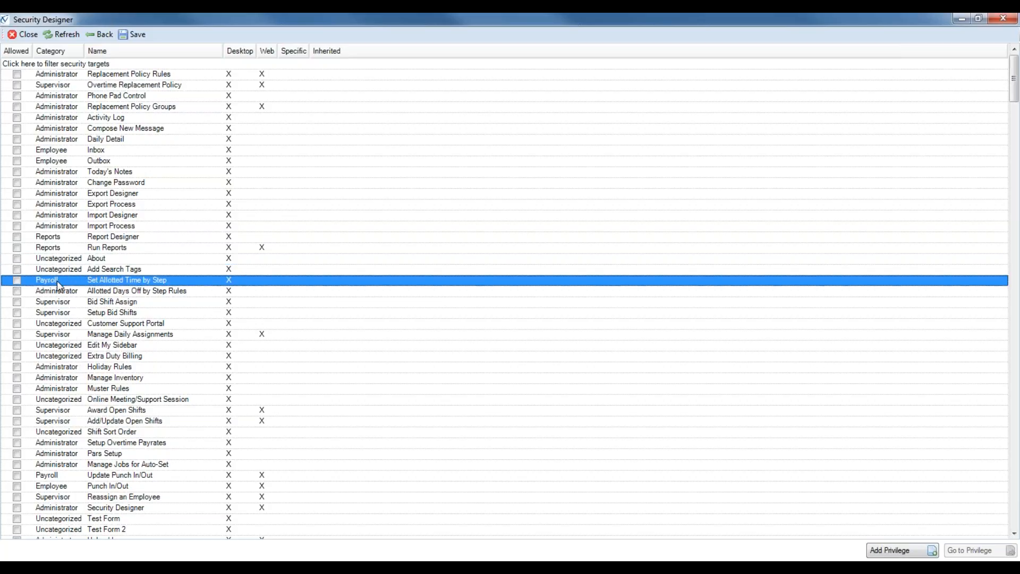
{"action": "left_click", "coordinate": [66, 302]}
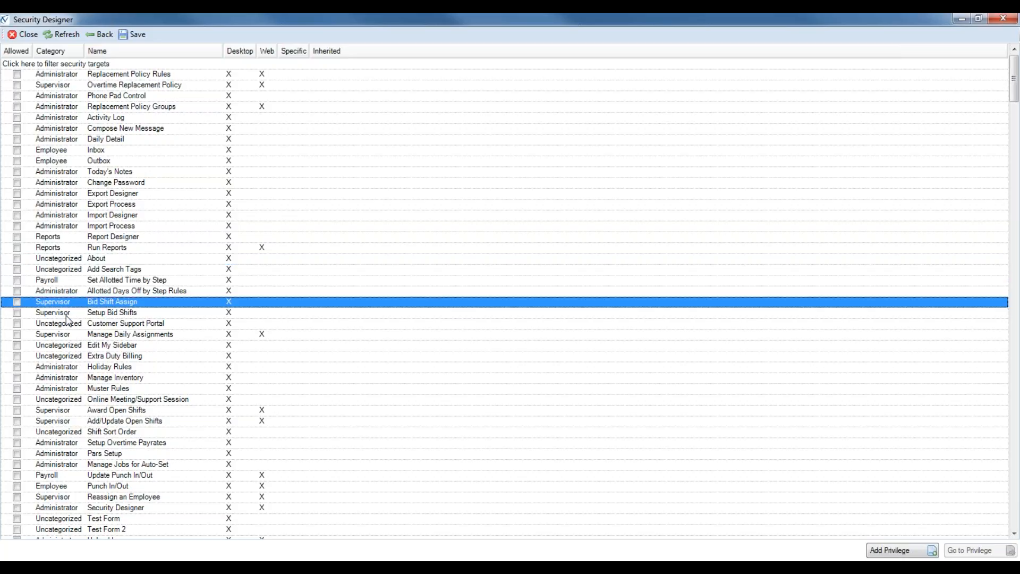
{"action": "left_click", "coordinate": [67, 315]}
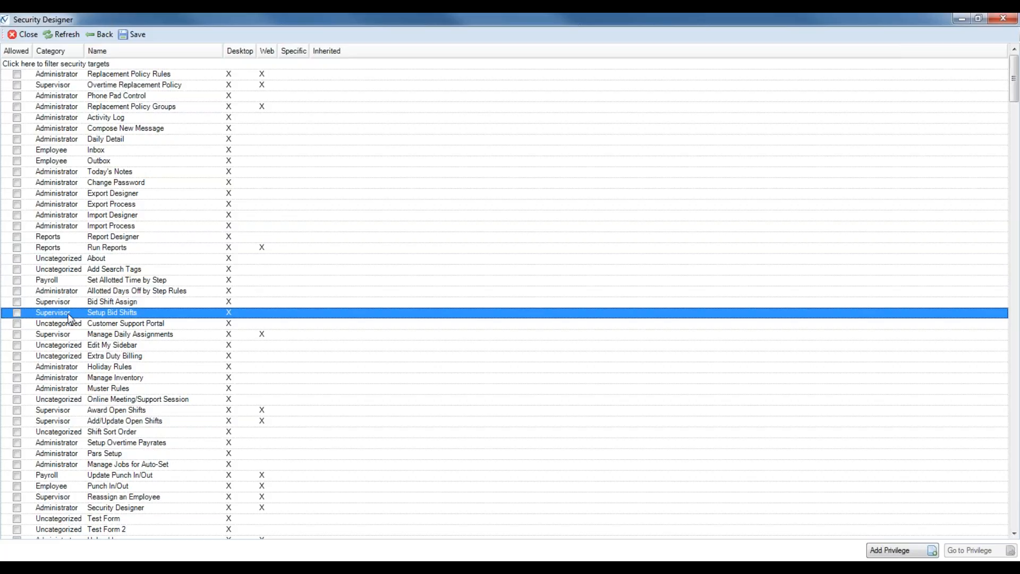
Examine the categories of the remaining security targets down to the list's end, including Extra Duty Signup, Police Dept. Schedule and VCS Dashboard.
{"action": "scroll", "coordinate": [69, 312], "scroll_direction": "down", "scroll_amount": 5}
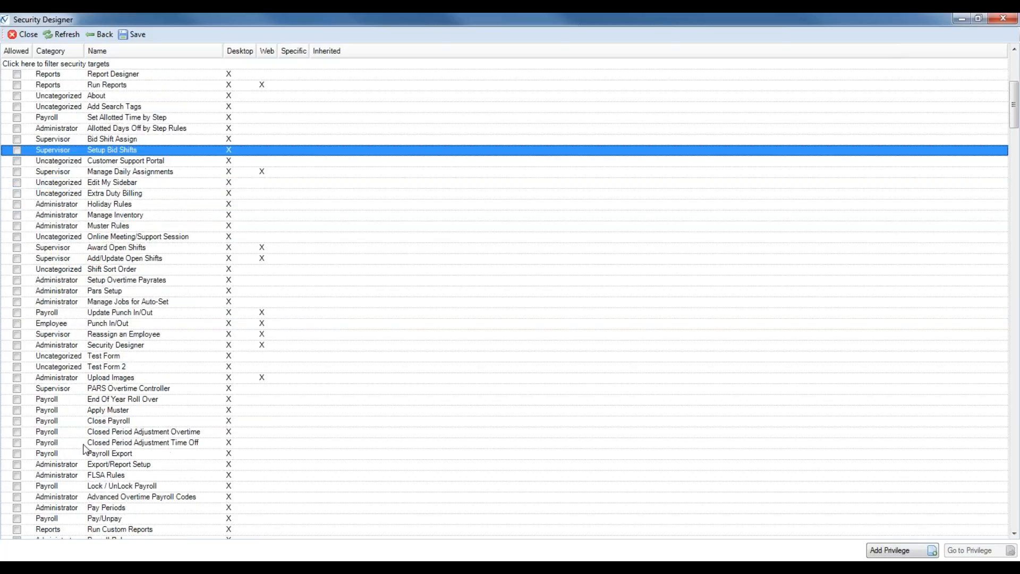
{"action": "scroll", "coordinate": [75, 444], "scroll_direction": "down", "scroll_amount": 20}
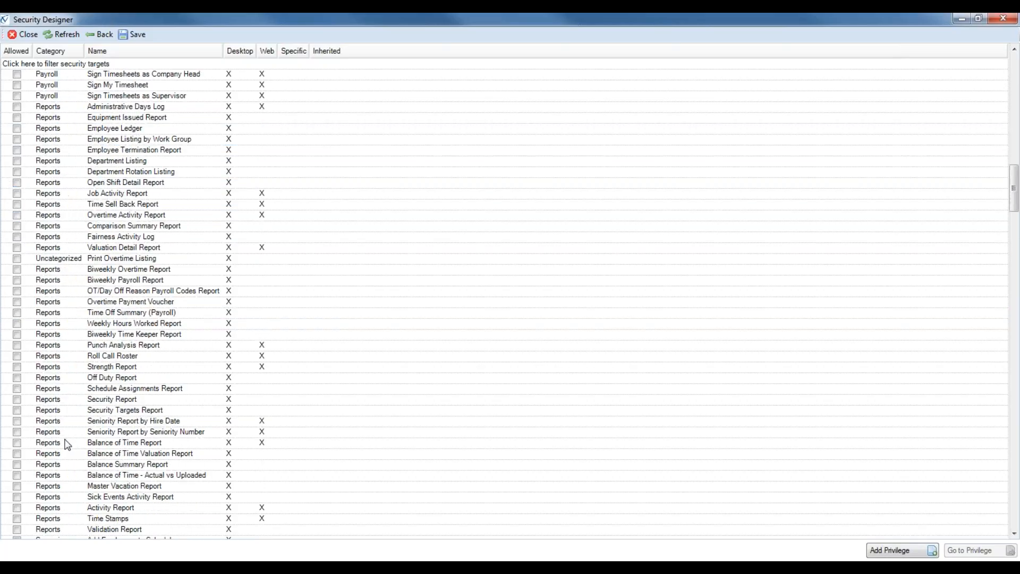
{"action": "scroll", "coordinate": [66, 444], "scroll_direction": "down", "scroll_amount": 20}
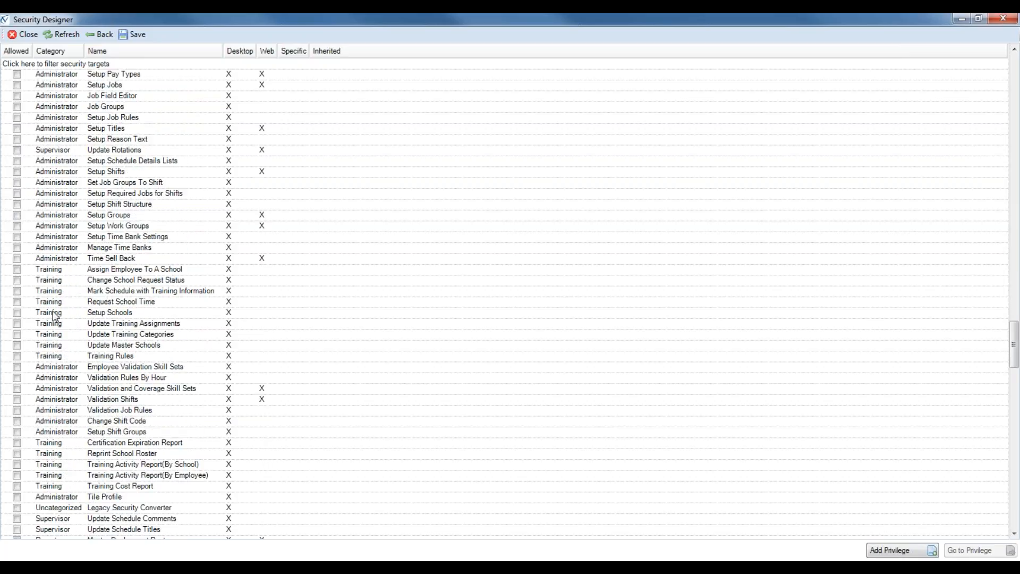
{"action": "scroll", "coordinate": [54, 314], "scroll_direction": "down", "scroll_amount": 11}
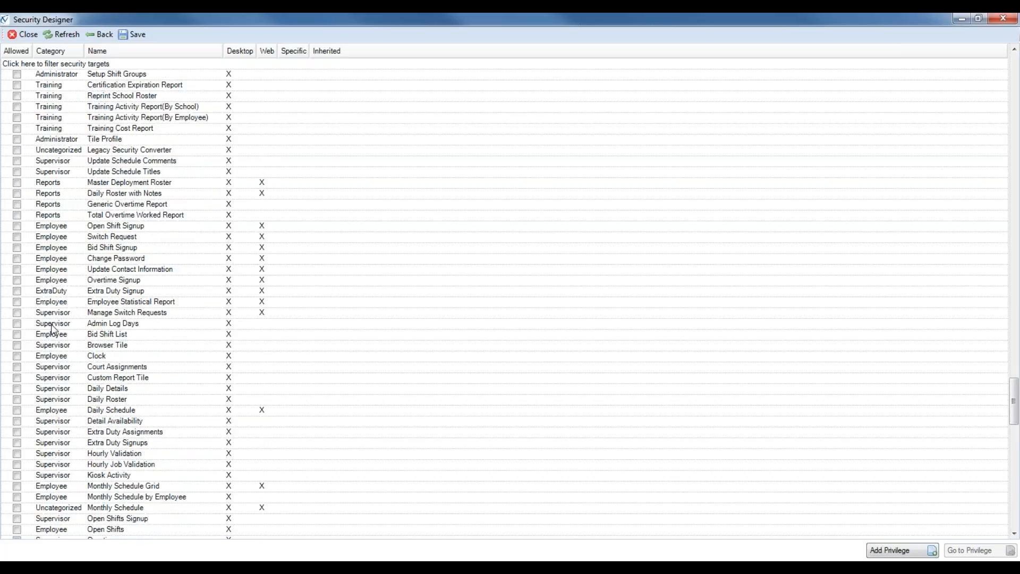
{"action": "left_click", "coordinate": [64, 294]}
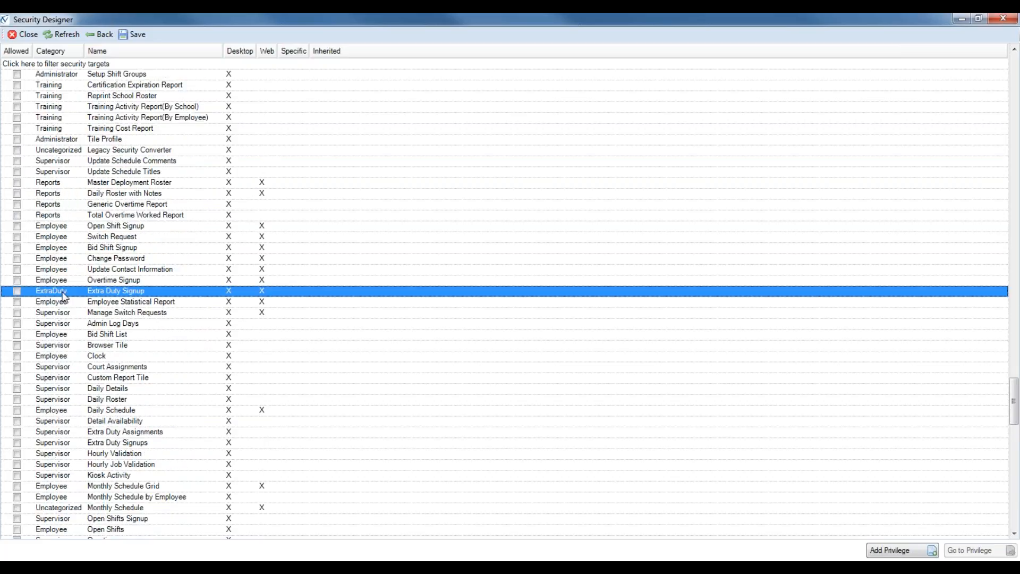
{"action": "scroll", "coordinate": [63, 295], "scroll_direction": "down", "scroll_amount": 9}
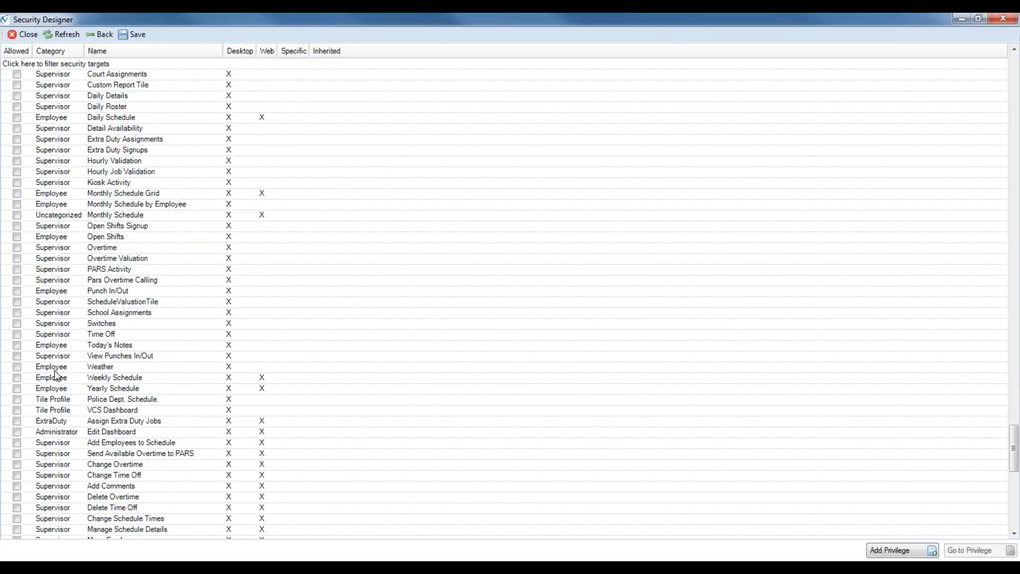
{"action": "left_click", "coordinate": [58, 401]}
{"action": "left_click", "coordinate": [55, 411]}
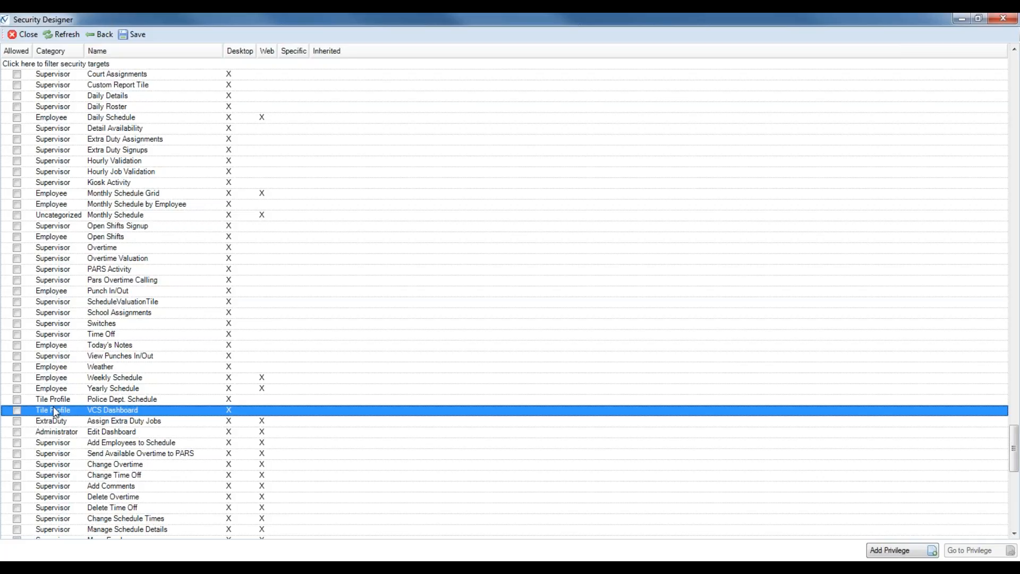
{"action": "scroll", "coordinate": [58, 414], "scroll_direction": "down", "scroll_amount": 7}
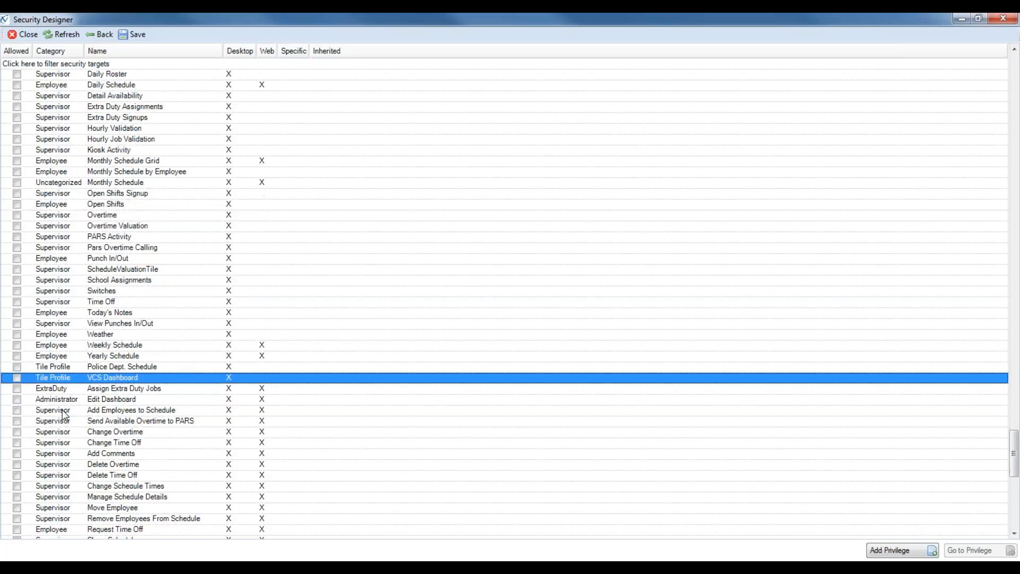
{"action": "scroll", "coordinate": [64, 422], "scroll_direction": "down", "scroll_amount": 4}
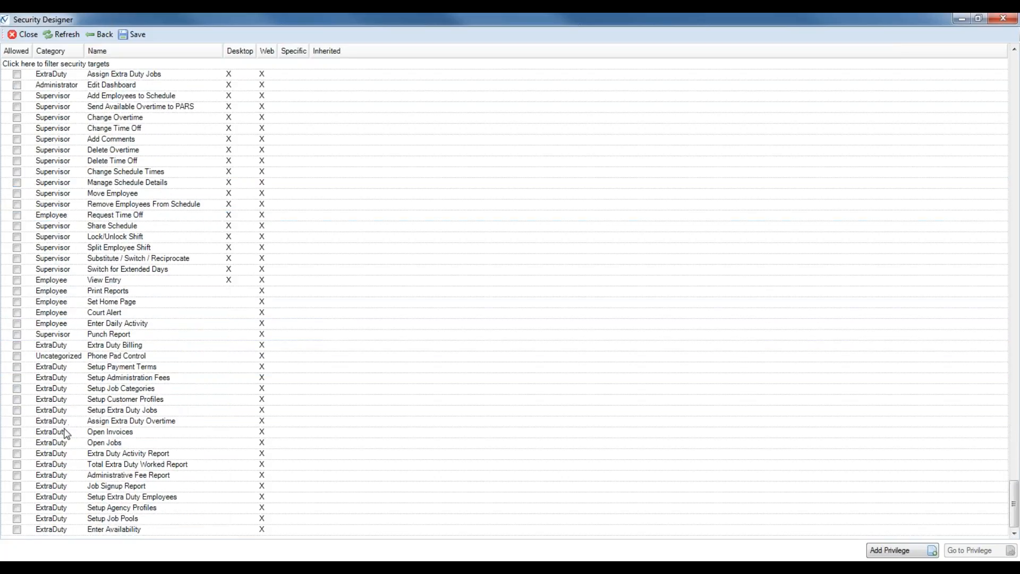
Review the names of the security targets from the first entry through the payroll, report, supervisor and administrator entries.
{"action": "scroll", "coordinate": [66, 435], "scroll_direction": "up", "scroll_amount": 3}
{"action": "scroll", "coordinate": [64, 425], "scroll_direction": "up", "scroll_amount": 19}
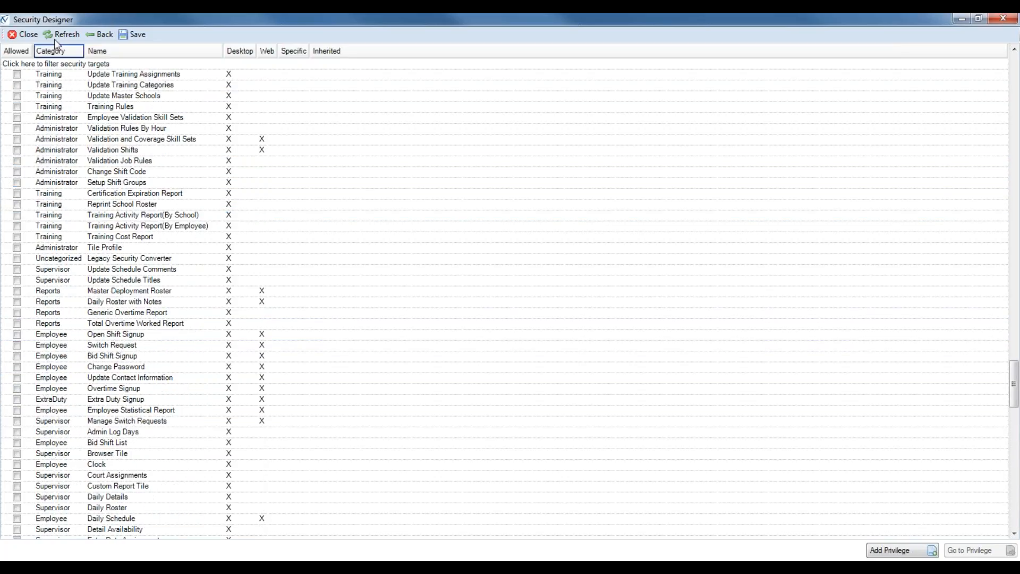
{"action": "scroll", "coordinate": [113, 160], "scroll_direction": "up", "scroll_amount": 20}
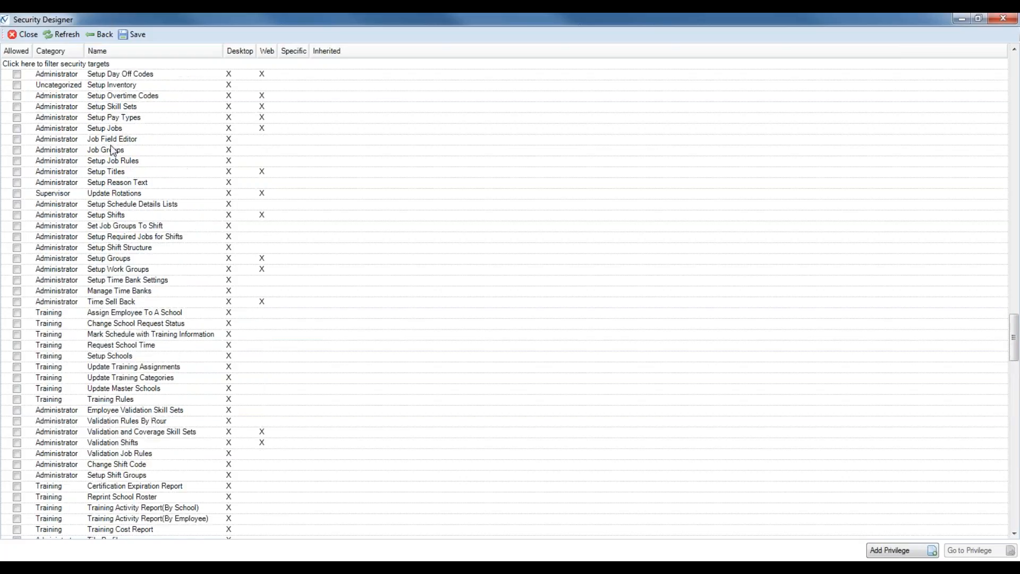
{"action": "scroll", "coordinate": [113, 150], "scroll_direction": "up", "scroll_amount": 20}
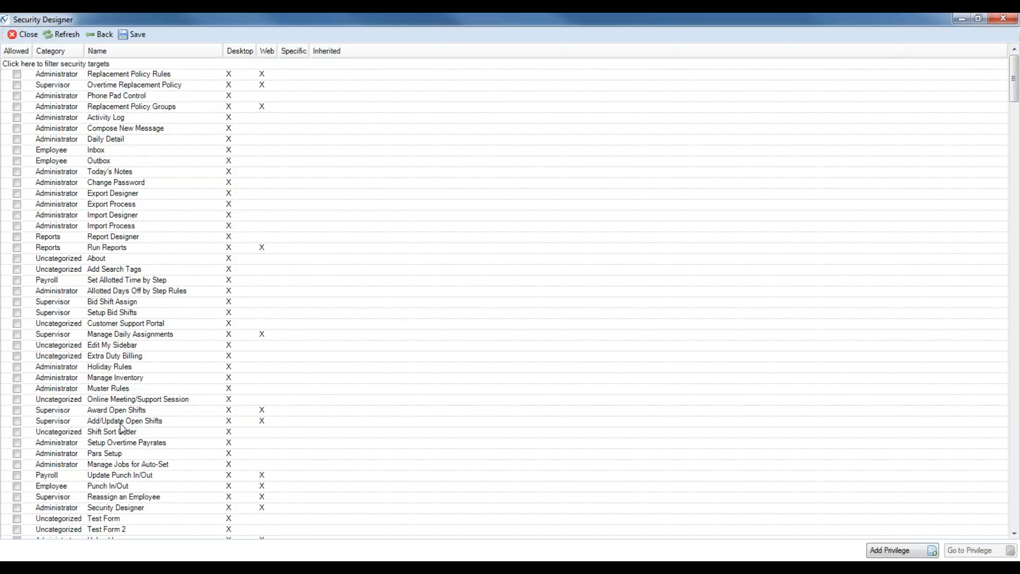
{"action": "scroll", "coordinate": [113, 451], "scroll_direction": "down", "scroll_amount": 11}
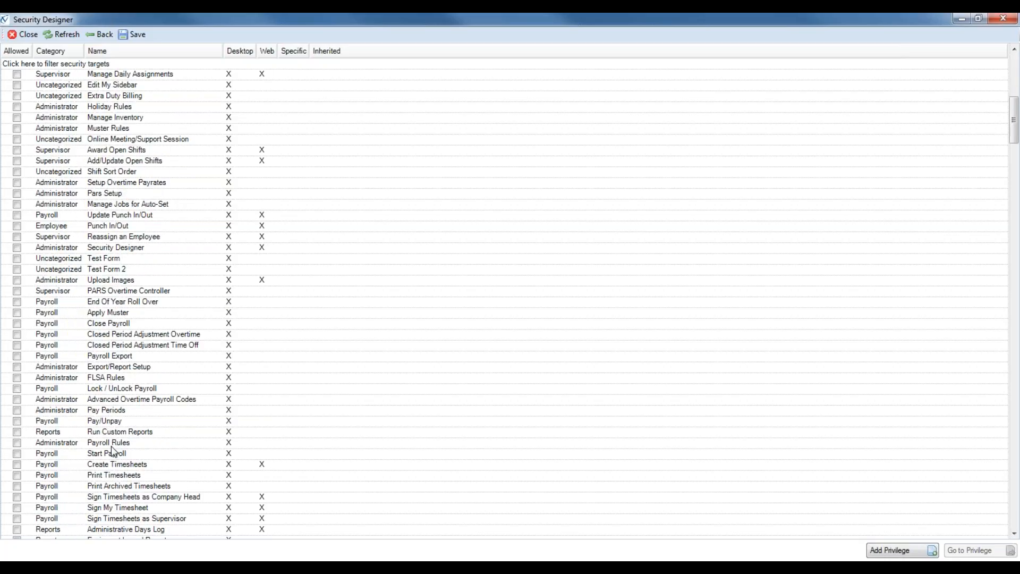
{"action": "scroll", "coordinate": [113, 450], "scroll_direction": "down", "scroll_amount": 14}
{"action": "scroll", "coordinate": [114, 454], "scroll_direction": "up", "scroll_amount": 2}
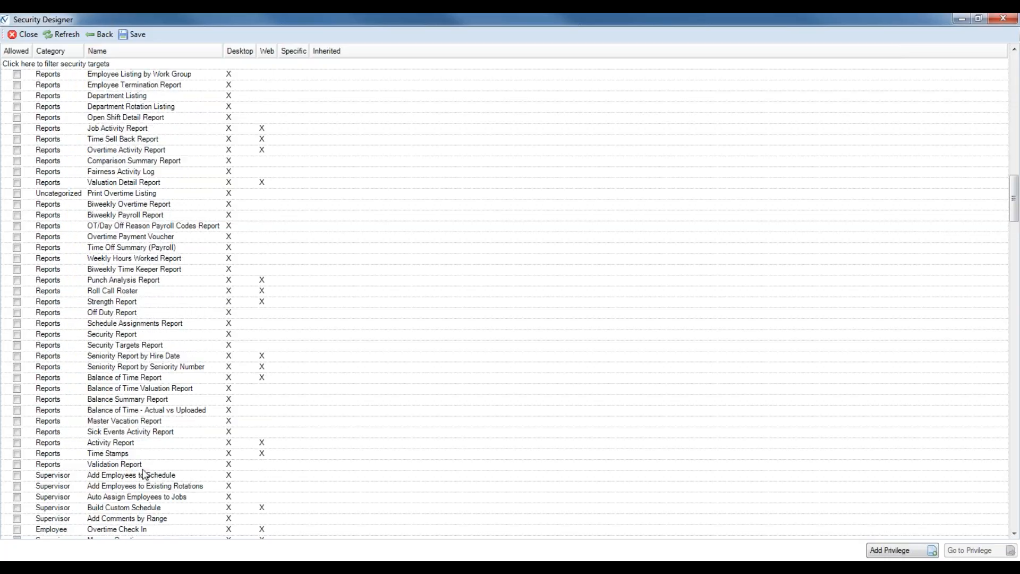
{"action": "scroll", "coordinate": [143, 470], "scroll_direction": "down", "scroll_amount": 5}
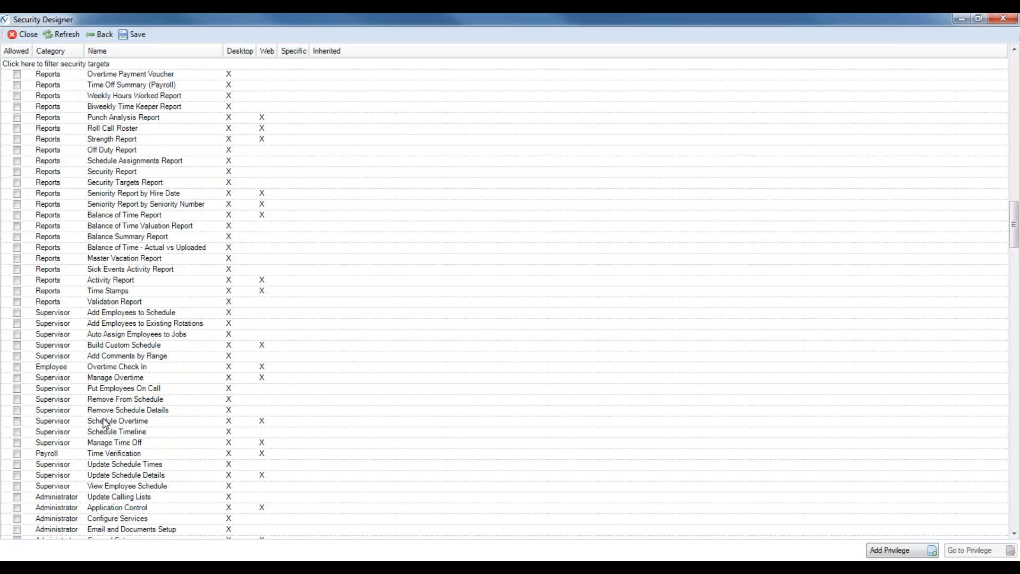
{"action": "scroll", "coordinate": [101, 423], "scroll_direction": "down", "scroll_amount": 4}
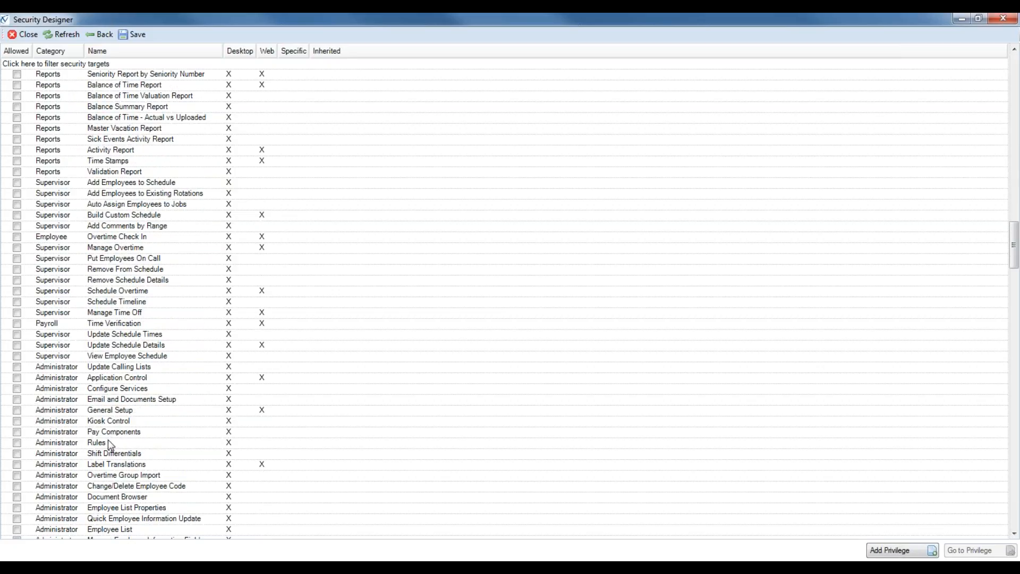
Compare the desktop and web availability of the security targets from the first entry down to the web-only extra duty entries.
{"action": "scroll", "coordinate": [130, 238], "scroll_direction": "up", "scroll_amount": 20}
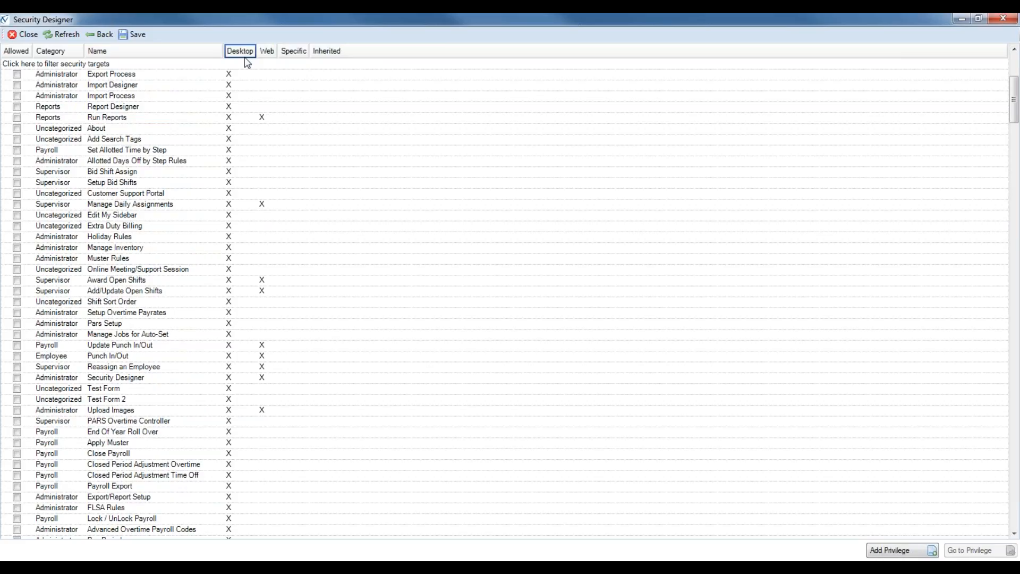
{"action": "scroll", "coordinate": [246, 59], "scroll_direction": "up", "scroll_amount": 4}
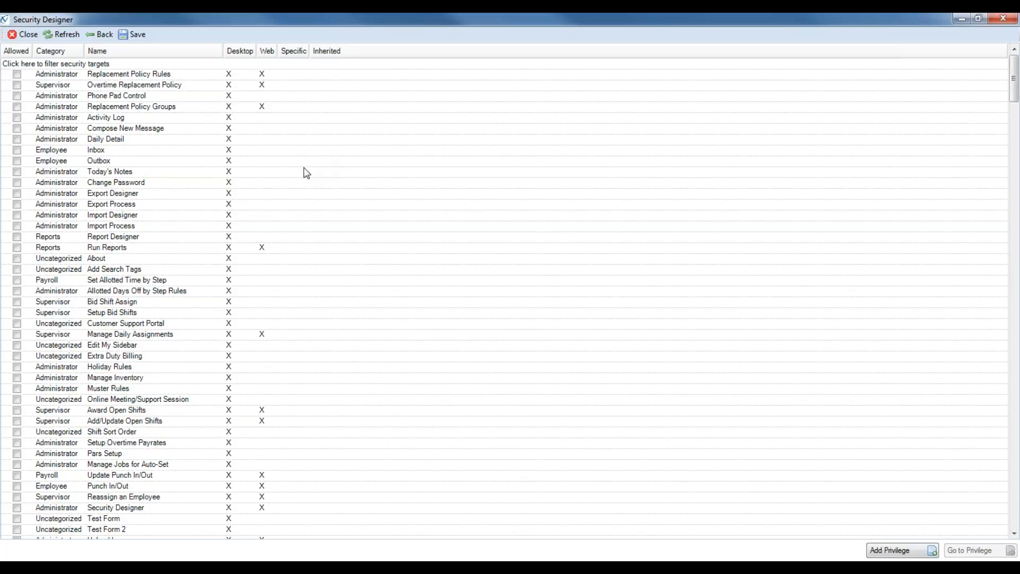
{"action": "scroll", "coordinate": [184, 193], "scroll_direction": "down", "scroll_amount": 20}
{"action": "scroll", "coordinate": [120, 292], "scroll_direction": "down", "scroll_amount": 20}
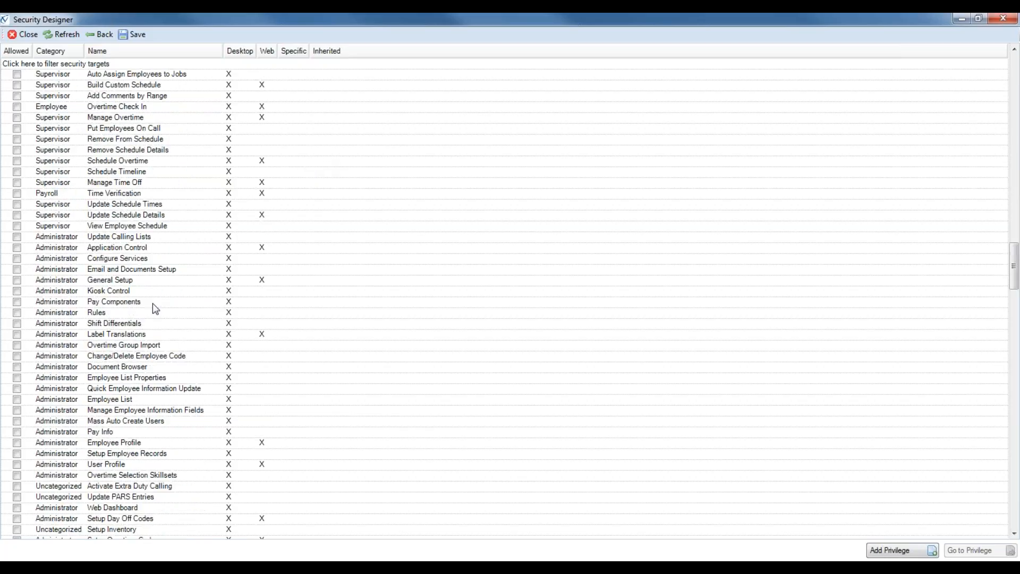
{"action": "scroll", "coordinate": [156, 328], "scroll_direction": "down", "scroll_amount": 20}
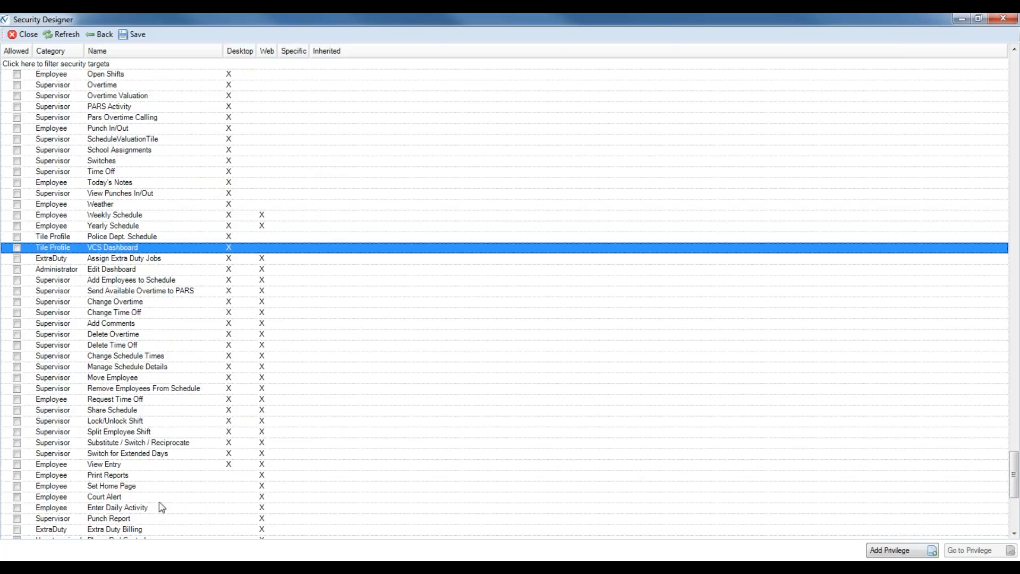
{"action": "scroll", "coordinate": [155, 513], "scroll_direction": "down", "scroll_amount": 5}
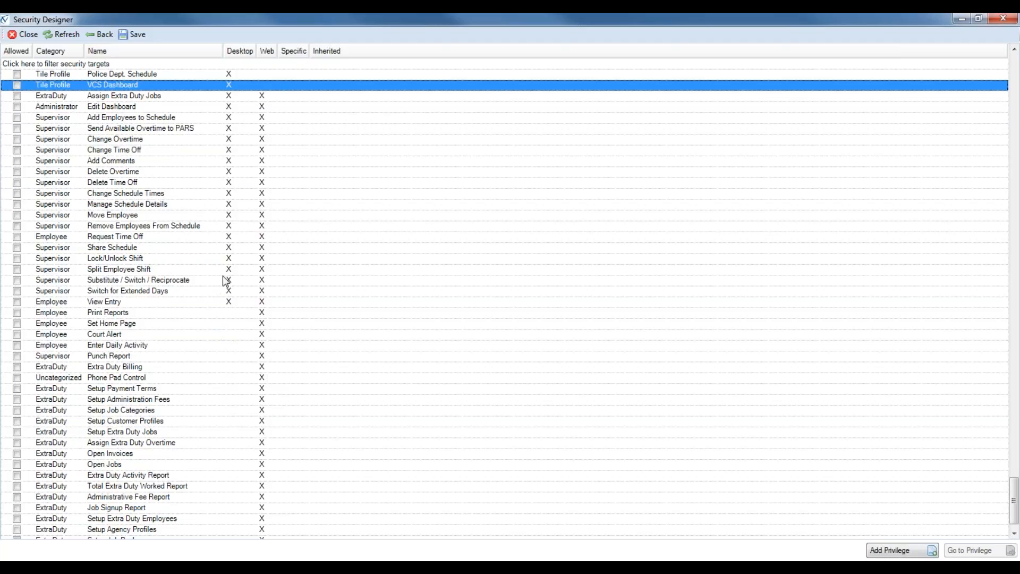
{"action": "scroll", "coordinate": [234, 284], "scroll_direction": "up", "scroll_amount": 2}
{"action": "scroll", "coordinate": [235, 285], "scroll_direction": "up", "scroll_amount": 4}
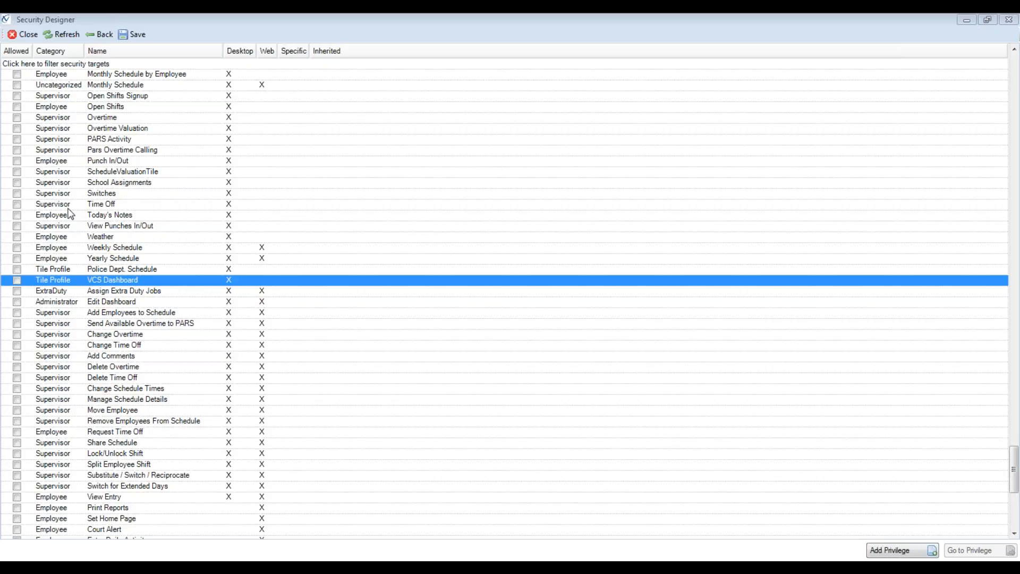
{"action": "left_click", "coordinate": [258, 185]}
{"action": "scroll", "coordinate": [263, 239], "scroll_direction": "down", "scroll_amount": 3}
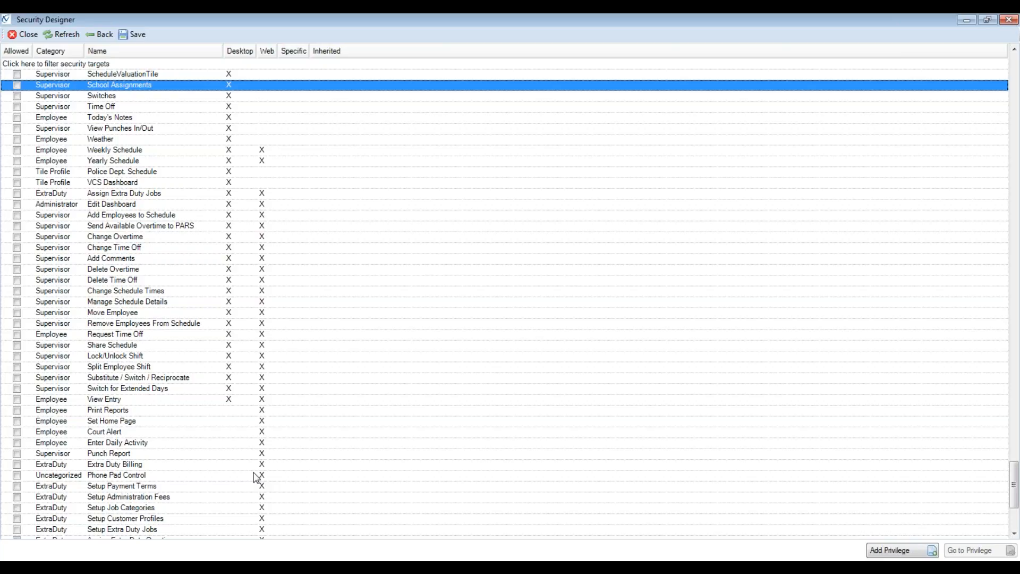
Filter the security targets by the name "daily".
{"action": "left_click", "coordinate": [100, 64]}
{"action": "type", "text": "daily"}
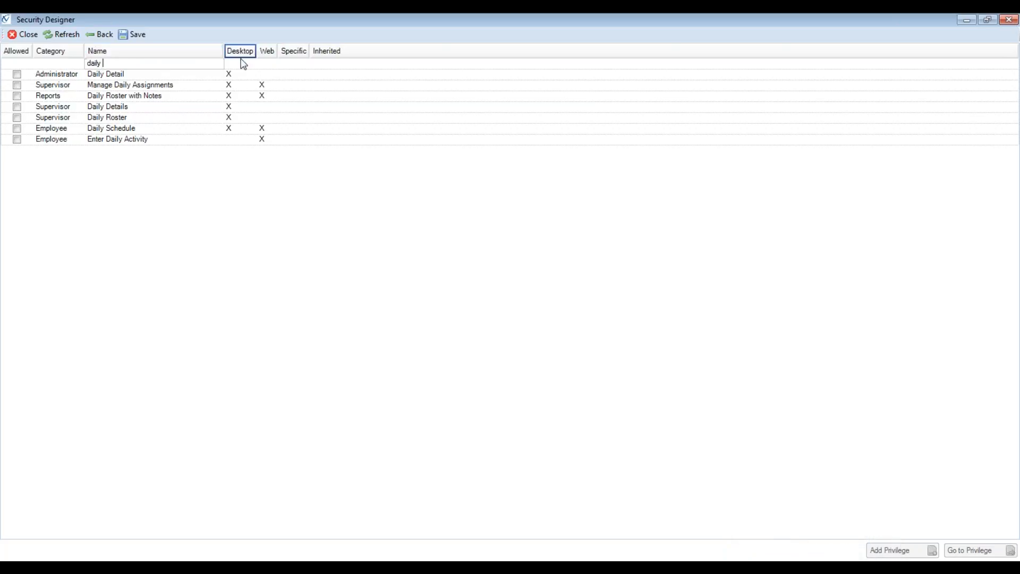
{"action": "left_click", "coordinate": [35, 62]}
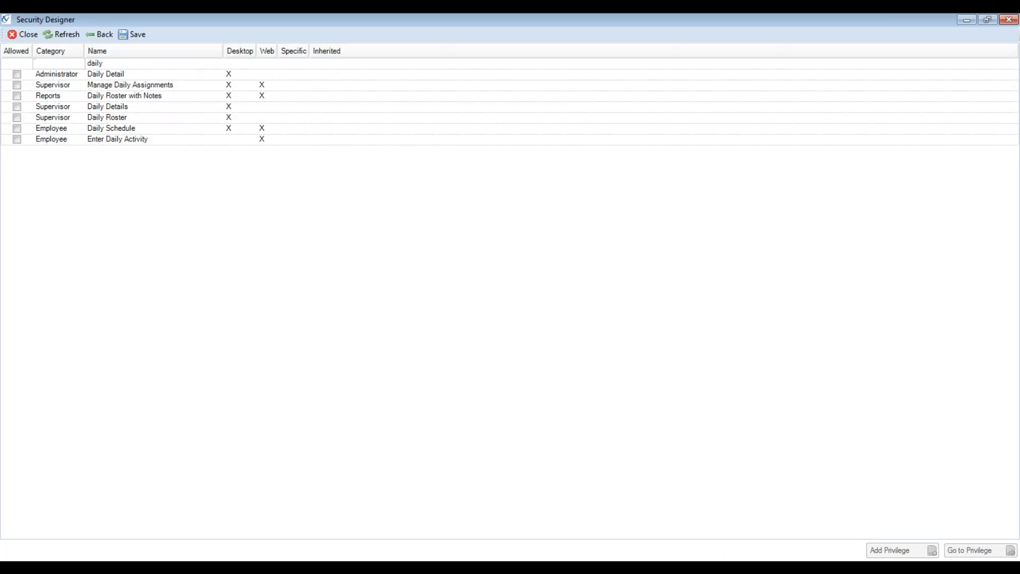
Replace the name filter on the security targets with "time off".
{"action": "left_click", "coordinate": [104, 63]}
{"action": "key", "text": "BackSpace"}
{"action": "key", "text": "BackSpace"}
{"action": "key", "text": "BackSpace"}
{"action": "key", "text": "BackSpace"}
{"action": "key", "text": "BackSpace"}
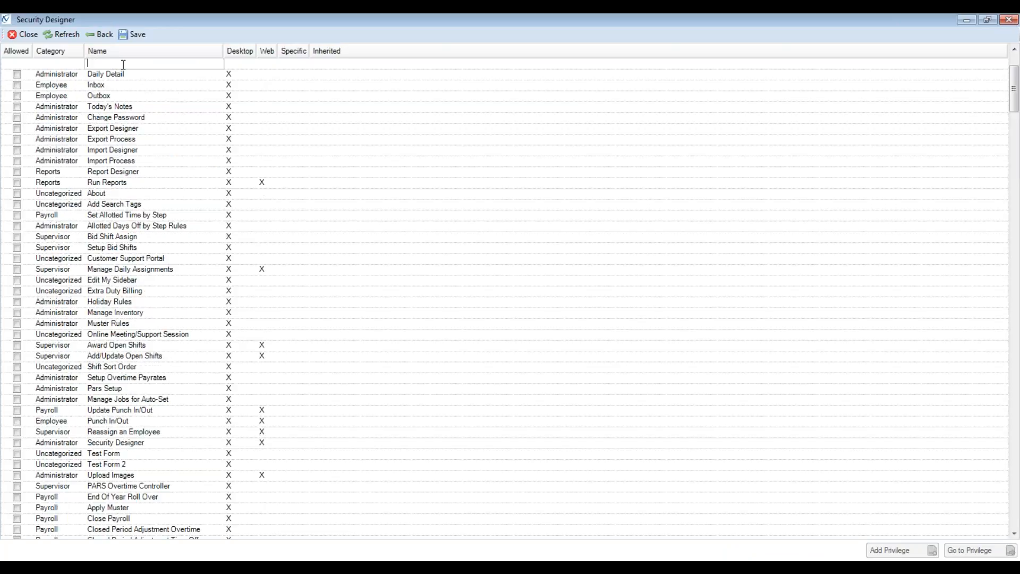
{"action": "type", "text": "l"}
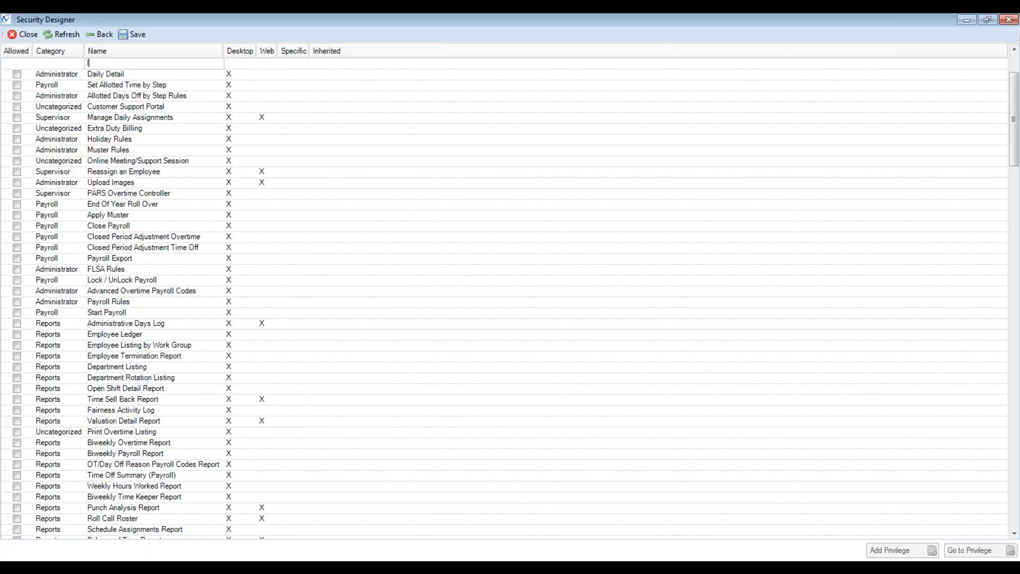
{"action": "key", "text": "BackSpace"}
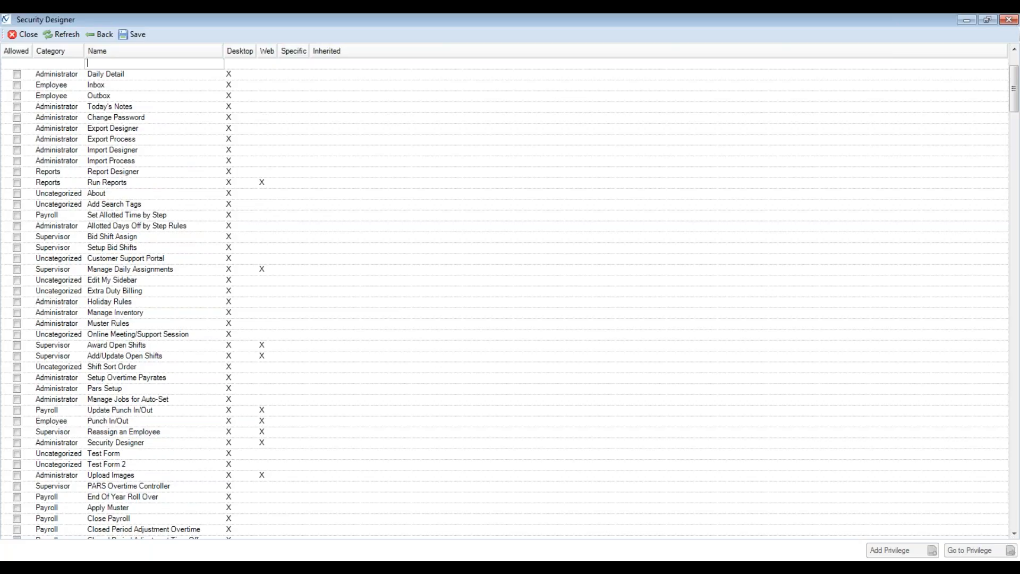
{"action": "type", "text": "time "}
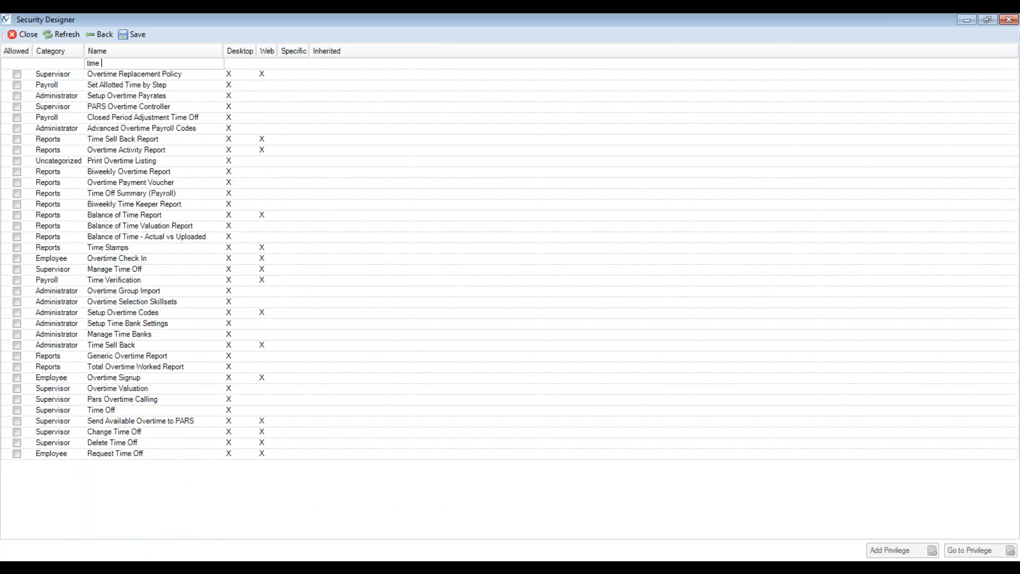
{"action": "type", "text": "off"}
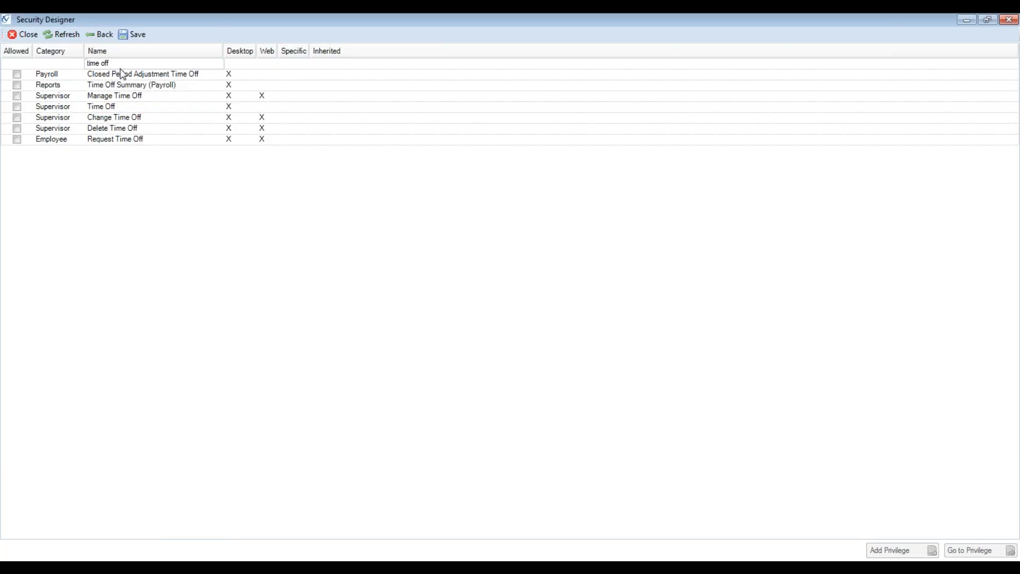
Clear the name filter to list all security targets again.
{"action": "left_click", "coordinate": [69, 67]}
{"action": "left_click", "coordinate": [117, 66]}
{"action": "key", "text": "BackSpace"}
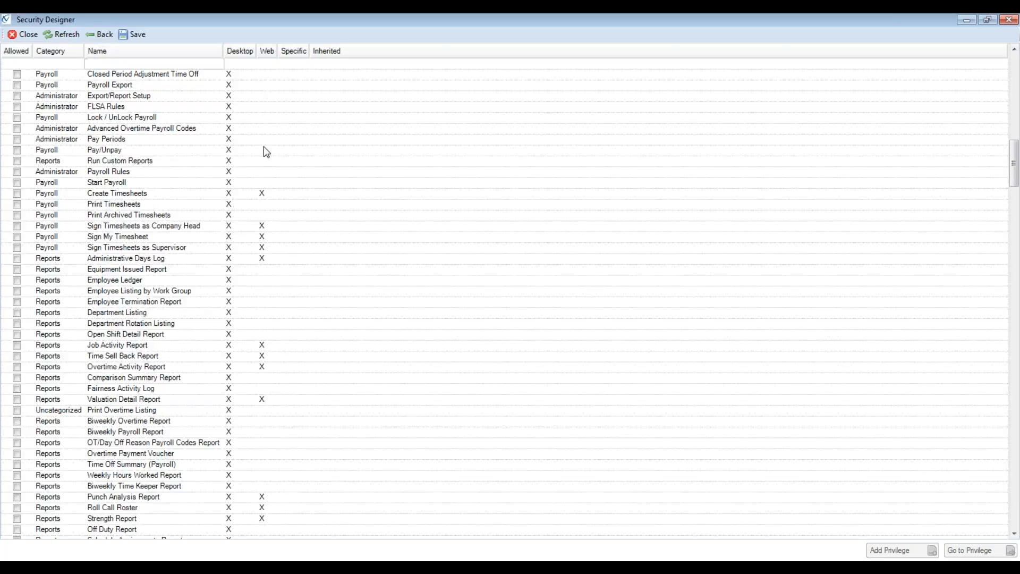
Review only the web-available security targets by filtering the Web column for X, and clear that filter when done.
{"action": "left_click", "coordinate": [260, 63]}
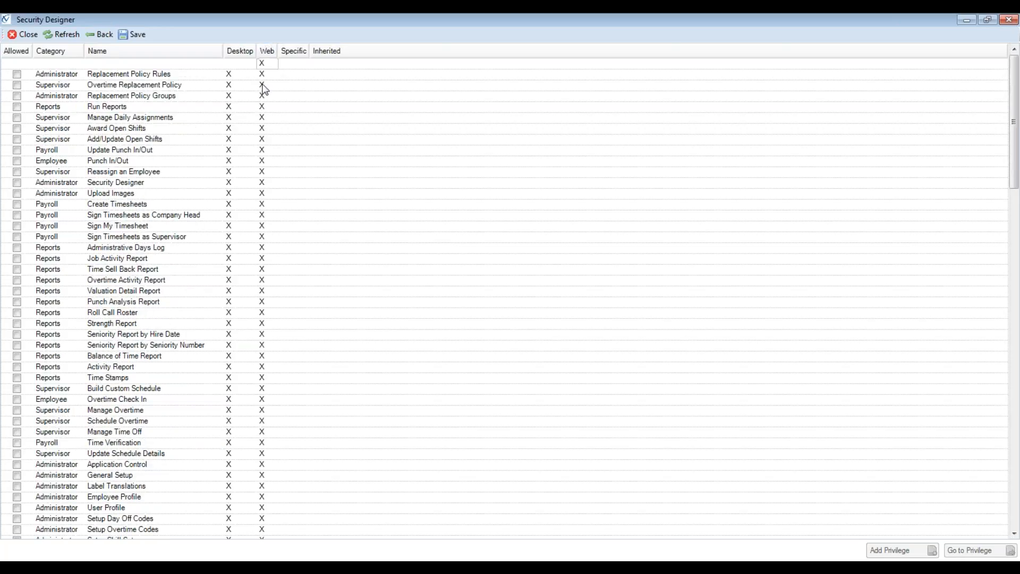
{"action": "scroll", "coordinate": [275, 130], "scroll_direction": "down", "scroll_amount": 3}
{"action": "scroll", "coordinate": [275, 130], "scroll_direction": "down", "scroll_amount": 20}
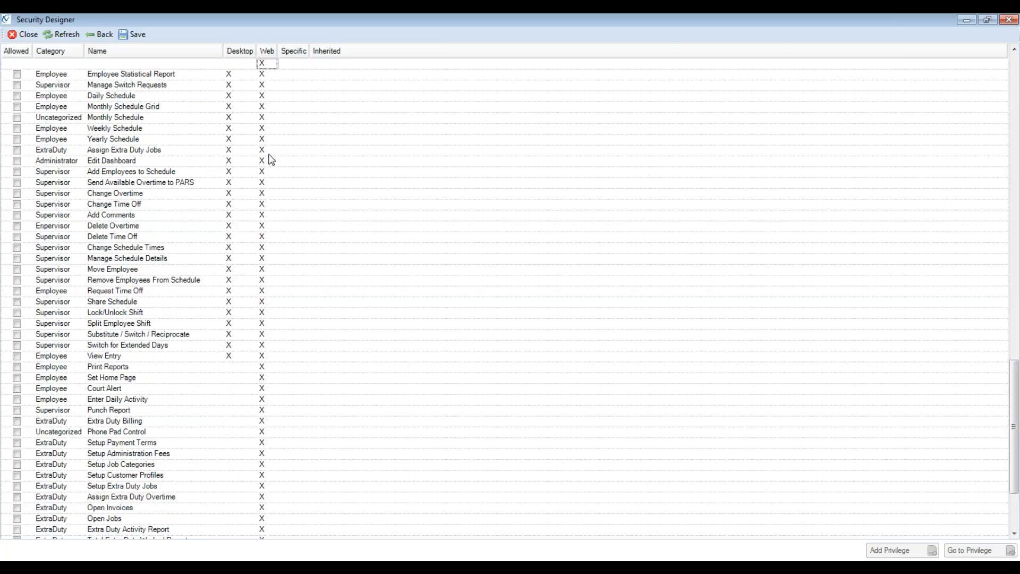
{"action": "scroll", "coordinate": [271, 159], "scroll_direction": "up", "scroll_amount": 20}
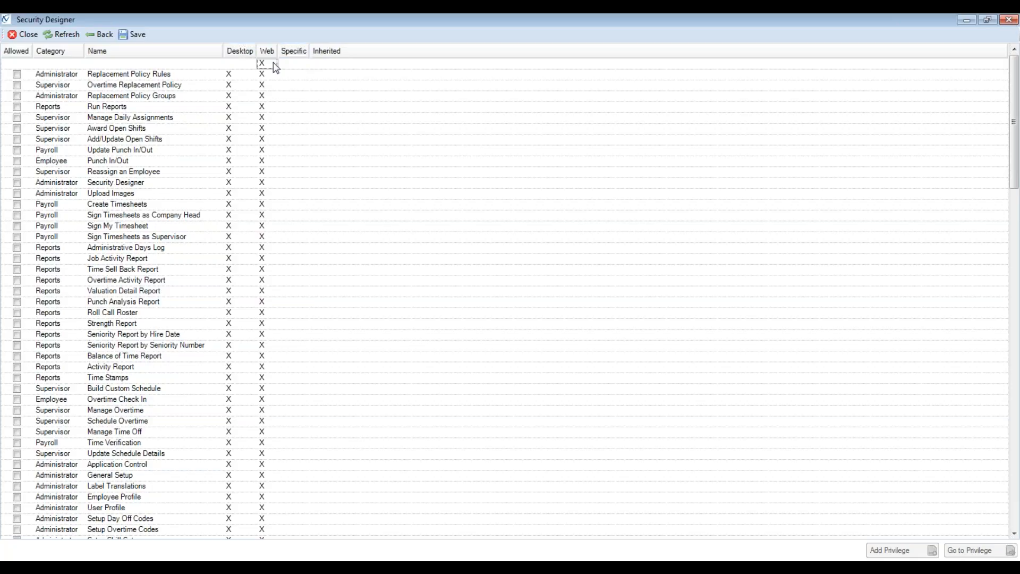
{"action": "key", "text": "BackSpace"}
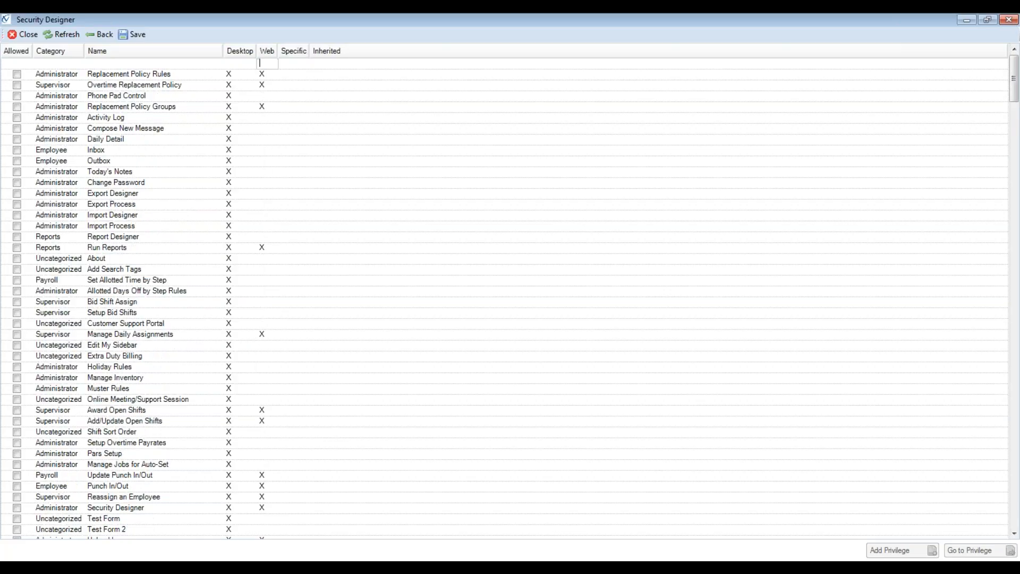
Filter the security targets by the name "daily sch" and mark the Daily Schedule object as allowed.
{"action": "left_click", "coordinate": [114, 63]}
{"action": "type", "text": "daily sch"}
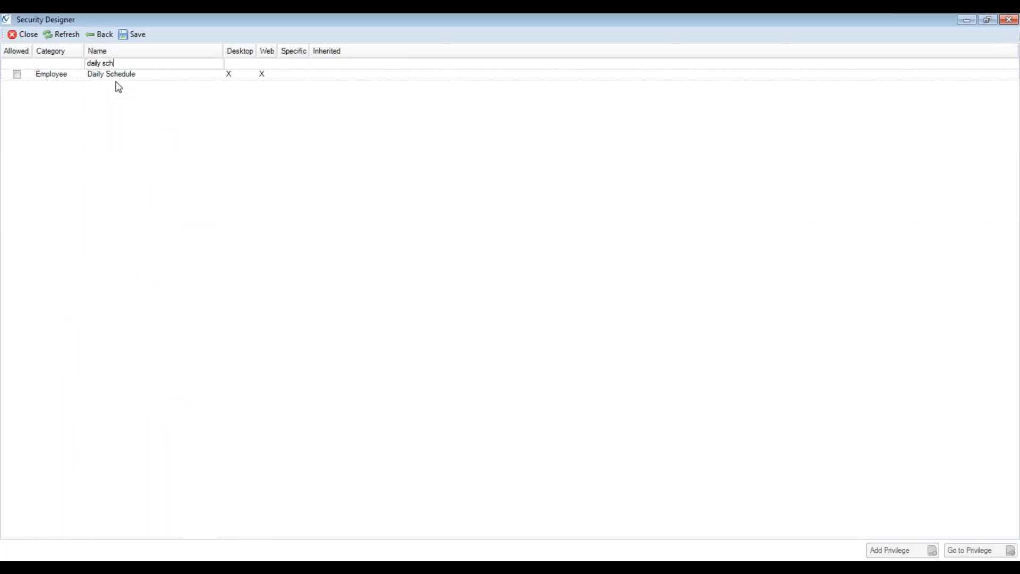
{"action": "left_click", "coordinate": [17, 75]}
{"action": "left_click", "coordinate": [296, 78]}
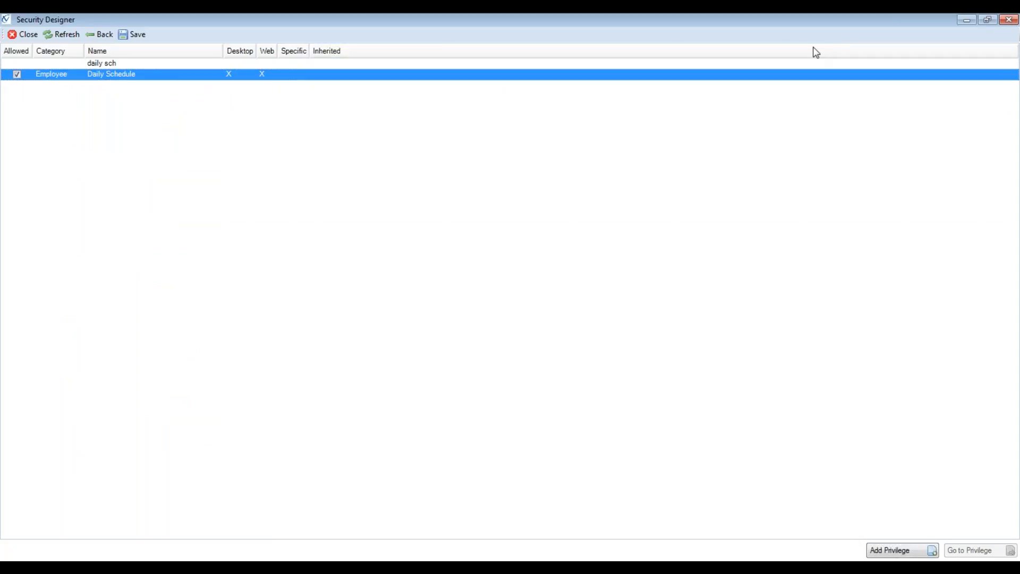
{"action": "left_click", "coordinate": [222, 83]}
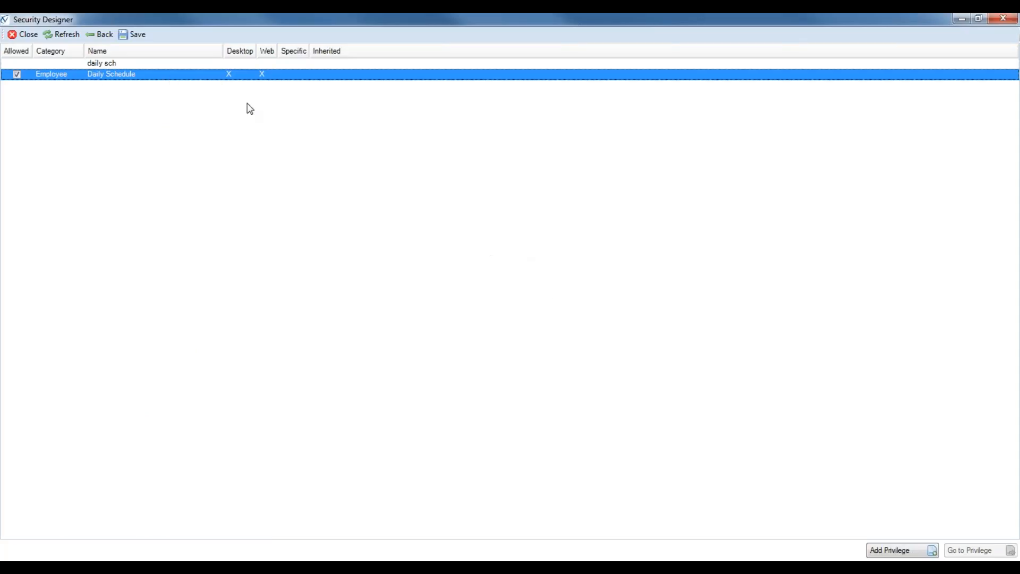
Add a specific privilege to Daily Schedule covering All Shifts, All Groups and All Employees, and save it.
{"action": "left_click", "coordinate": [900, 553]}
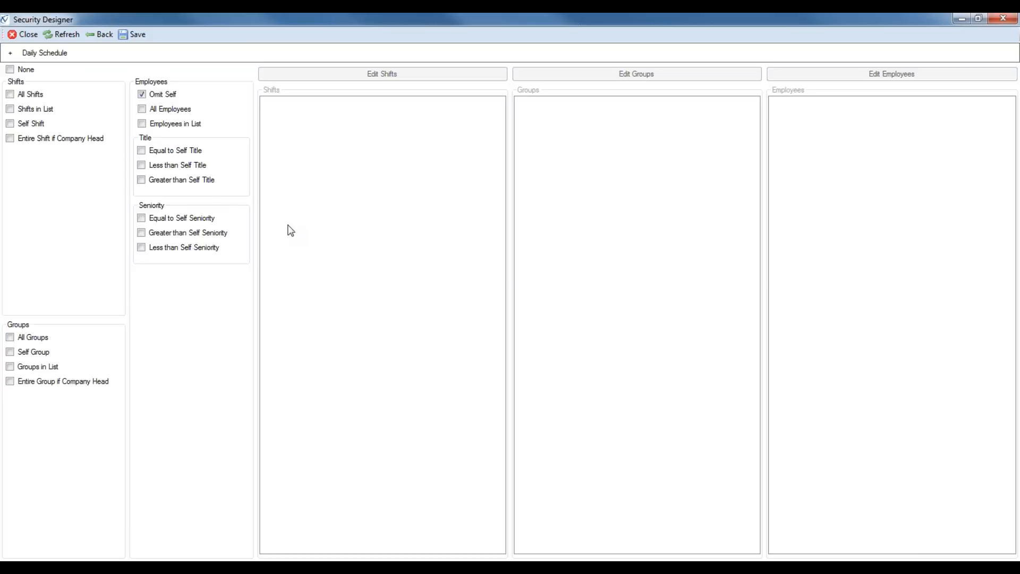
{"action": "left_click", "coordinate": [10, 96]}
{"action": "left_click", "coordinate": [10, 339]}
{"action": "left_click", "coordinate": [146, 108]}
{"action": "left_click", "coordinate": [137, 35]}
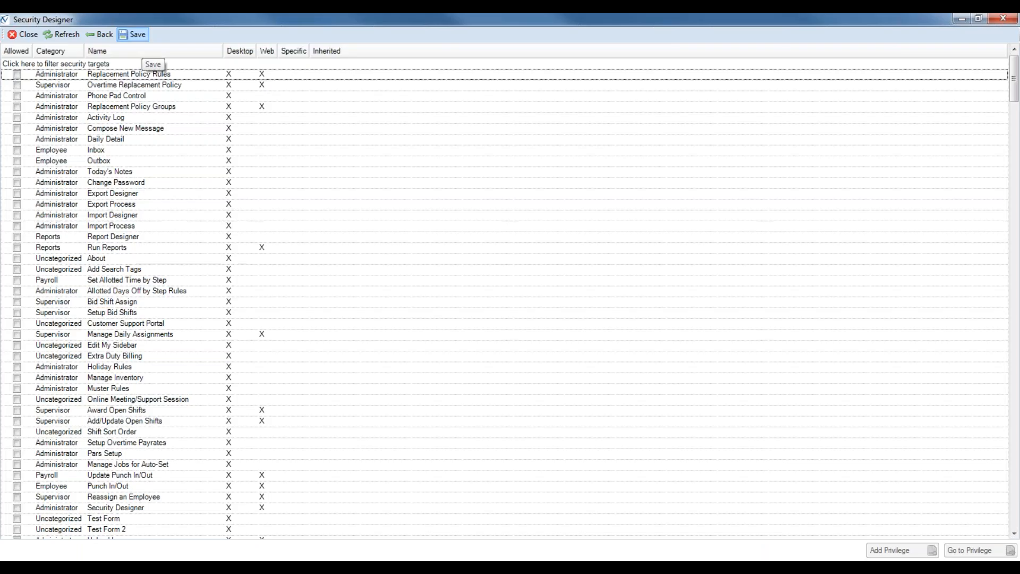
Sort the security targets to list those with specific privileges first, and remove the specific privilege from Daily Schedule.
{"action": "left_click", "coordinate": [293, 51]}
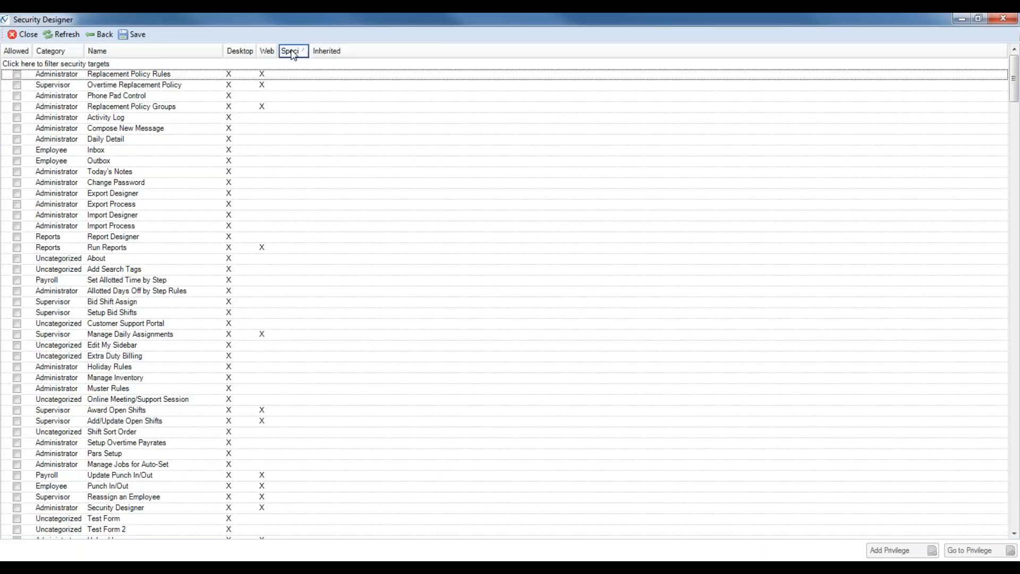
{"action": "left_click", "coordinate": [285, 75]}
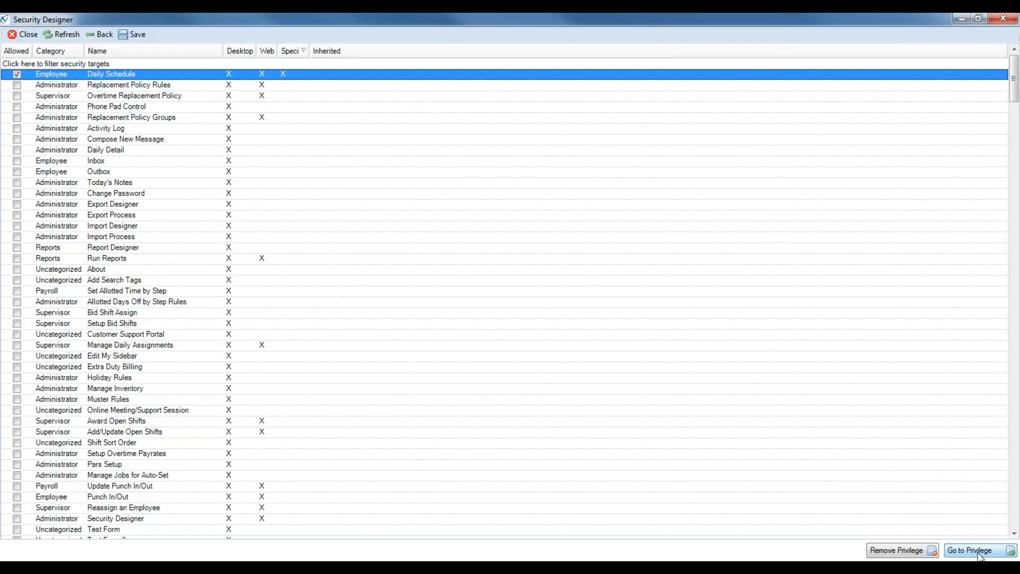
{"action": "left_click", "coordinate": [940, 555]}
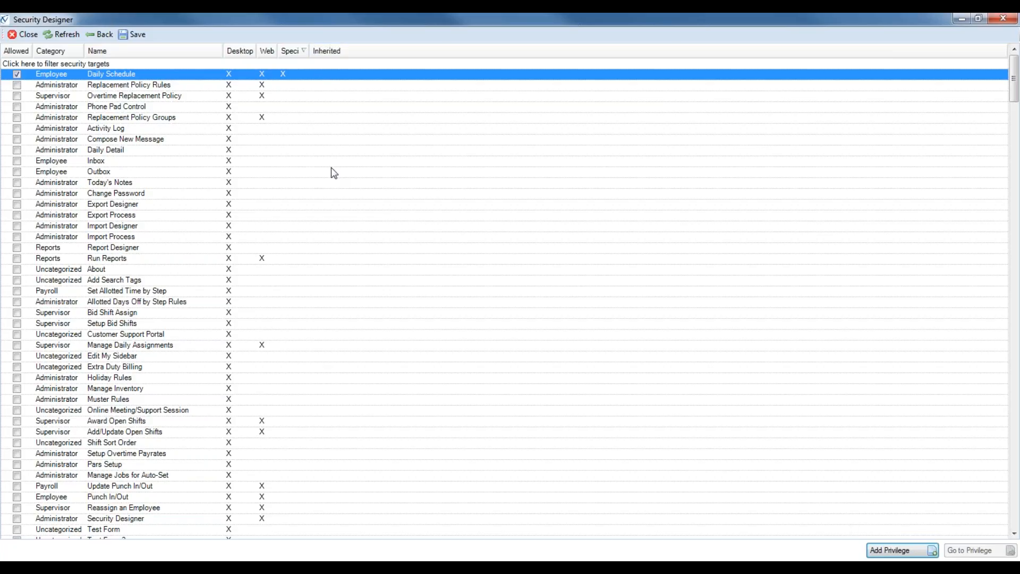
Look through the security targets, from Change Password and Bid Shift Assign down to the report, scheduling and setup objects.
{"action": "left_click", "coordinate": [143, 192]}
{"action": "scroll", "coordinate": [142, 197], "scroll_direction": "down", "scroll_amount": 9}
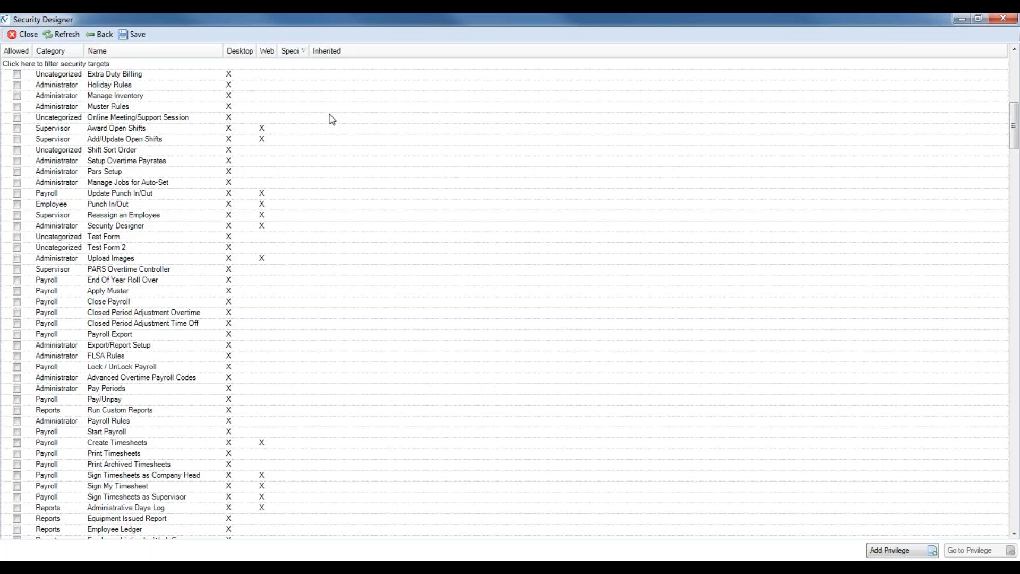
{"action": "scroll", "coordinate": [332, 119], "scroll_direction": "up", "scroll_amount": 1}
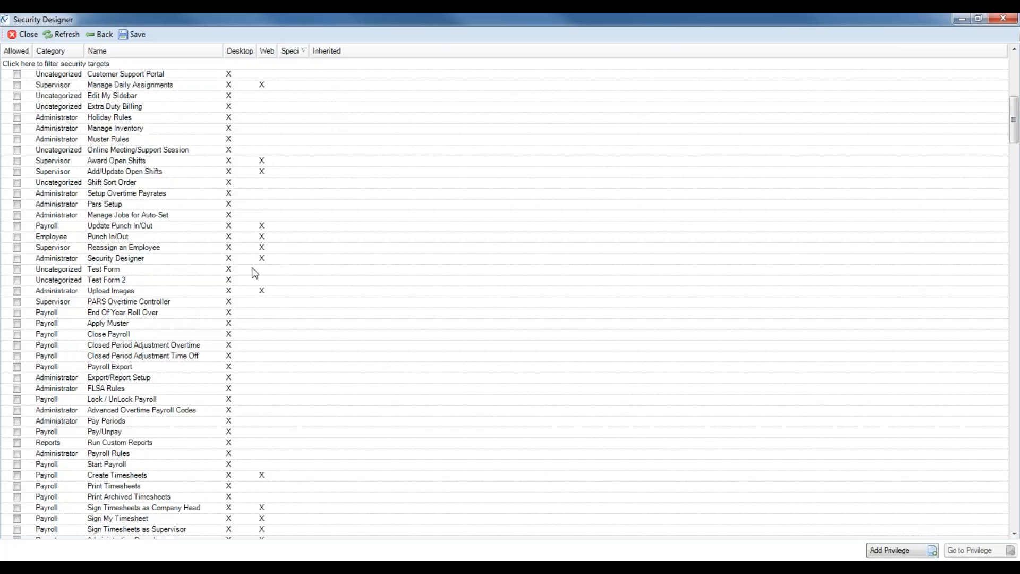
{"action": "scroll", "coordinate": [324, 96], "scroll_direction": "up", "scroll_amount": 2}
{"action": "scroll", "coordinate": [324, 119], "scroll_direction": "up", "scroll_amount": 6}
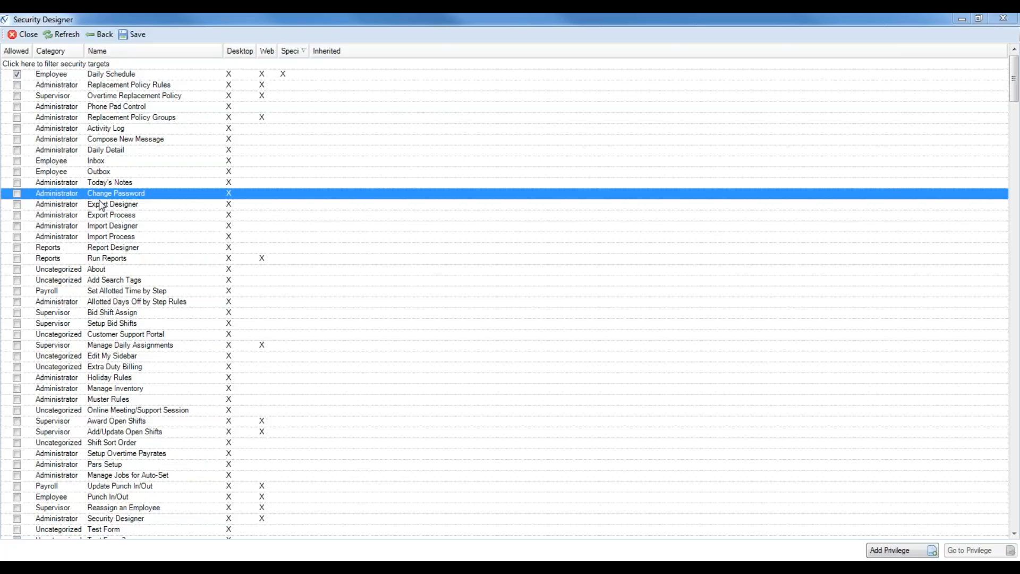
{"action": "left_click", "coordinate": [123, 313]}
{"action": "scroll", "coordinate": [122, 315], "scroll_direction": "down", "scroll_amount": 20}
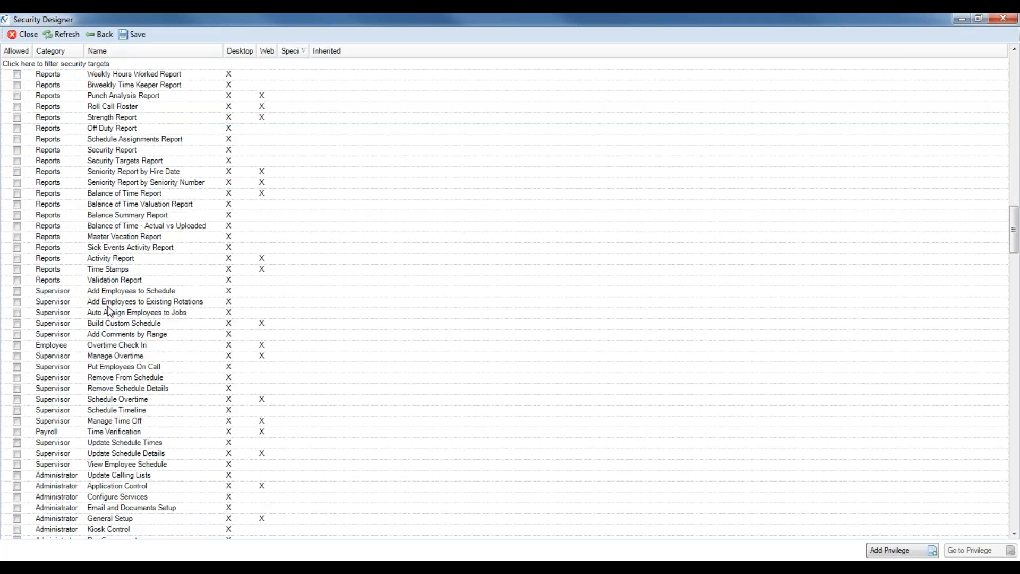
Return to the list of security profiles without adding a new one, and view the Administrator profile's information.
{"action": "left_click", "coordinate": [109, 35]}
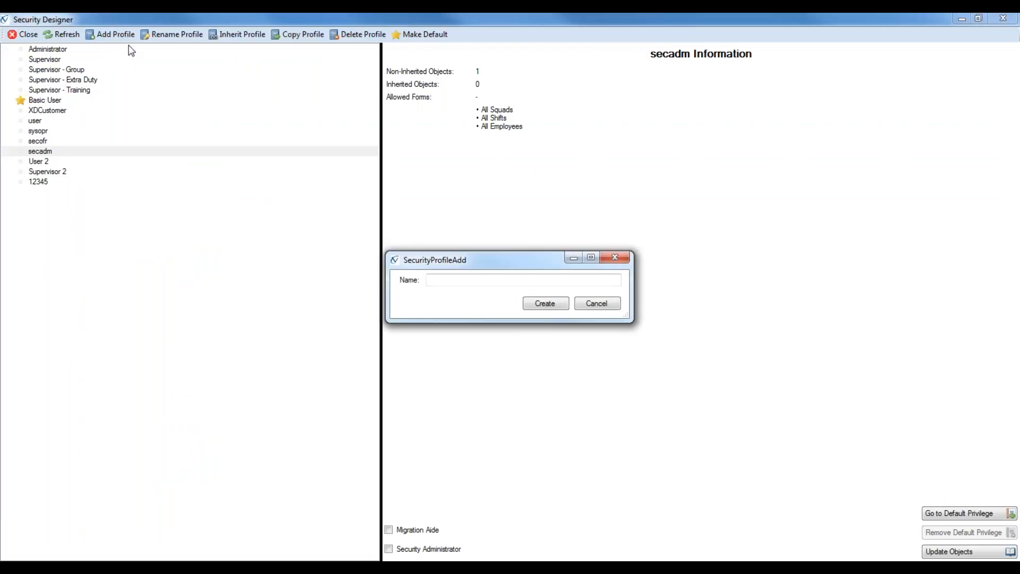
{"action": "left_click", "coordinate": [597, 303]}
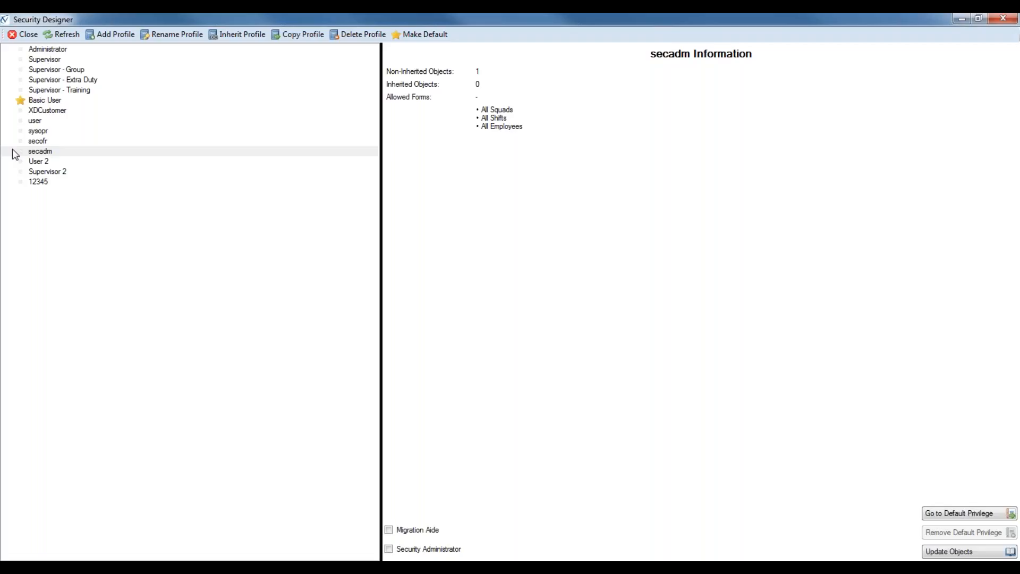
{"action": "left_click", "coordinate": [73, 53]}
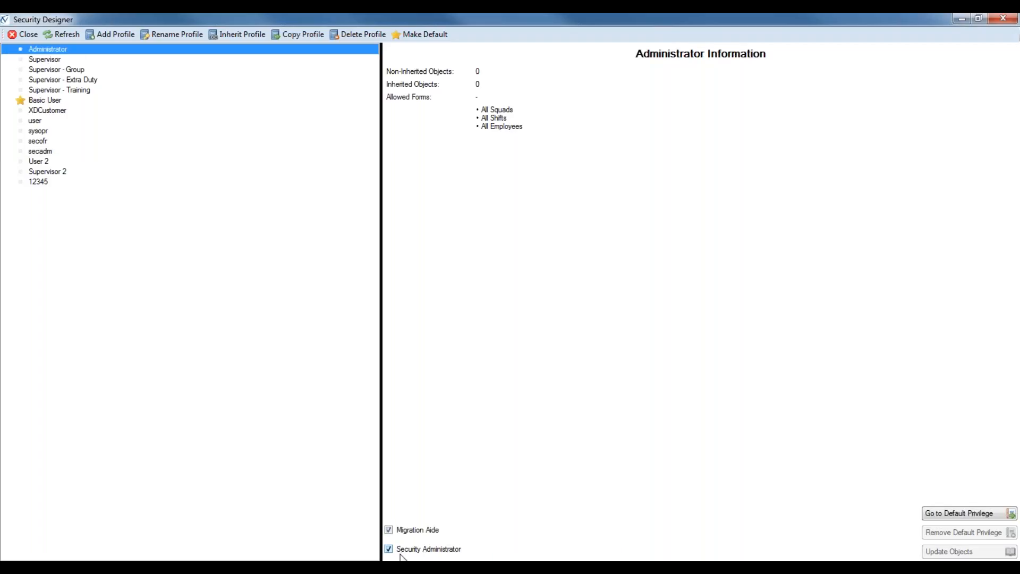